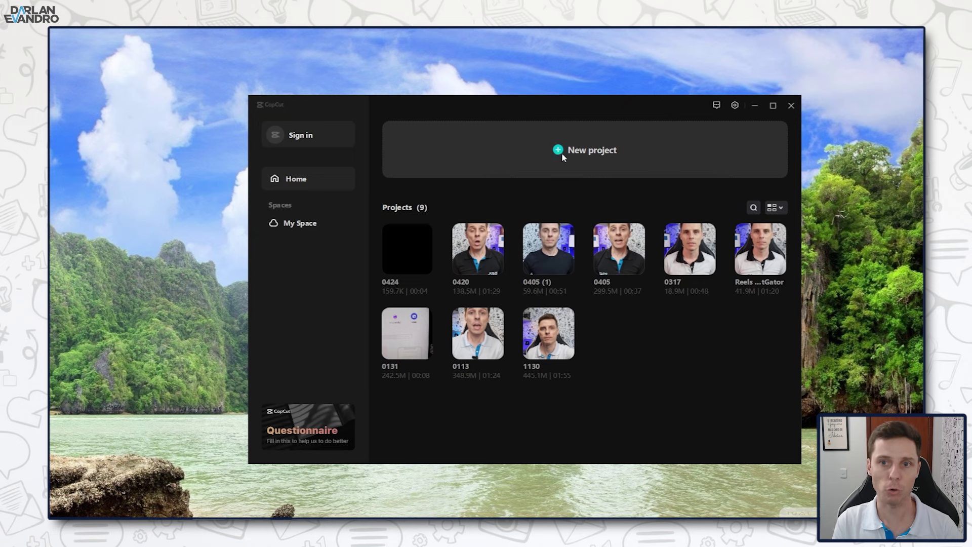
# - Create a new project and import the video 20230415_180043.mp4 from the Abril 2023 folder
pyautogui.click(598, 158)
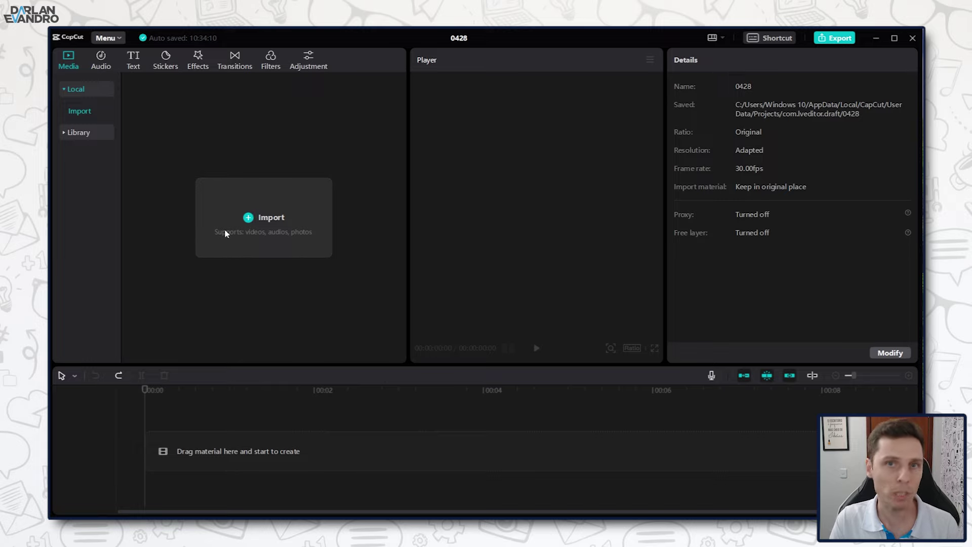
pyautogui.click(254, 210)
pyautogui.click(180, 117)
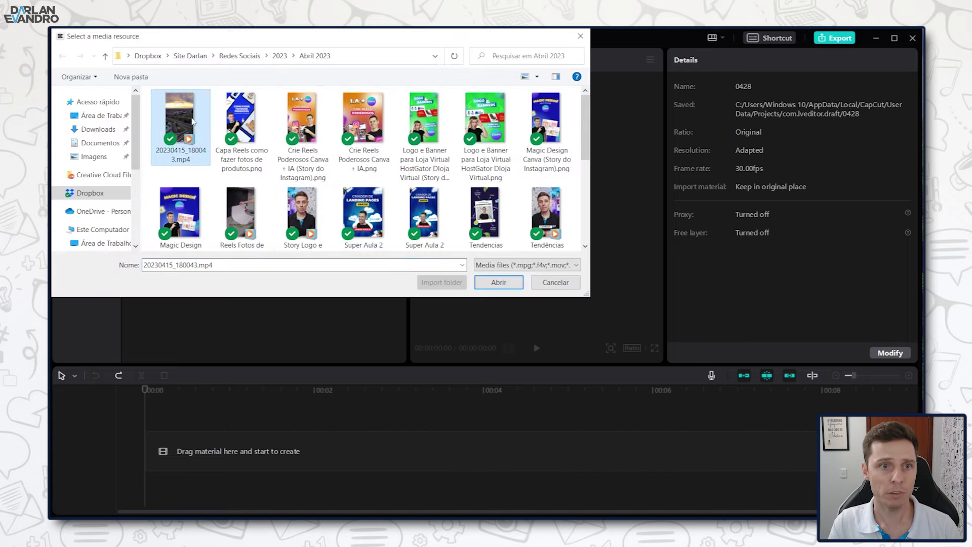
pyautogui.click(499, 282)
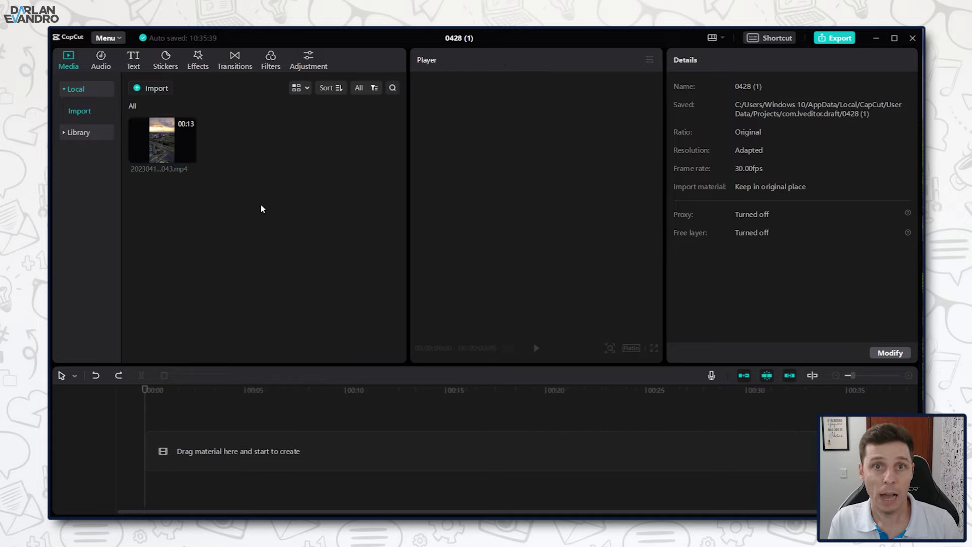
# - Place the imported video at the start of the timeline and add a default text clip above it near the beginning
pyautogui.moveTo(163, 148); pyautogui.dragTo(152, 445)
pyautogui.moveTo(159, 388); pyautogui.dragTo(166, 389)
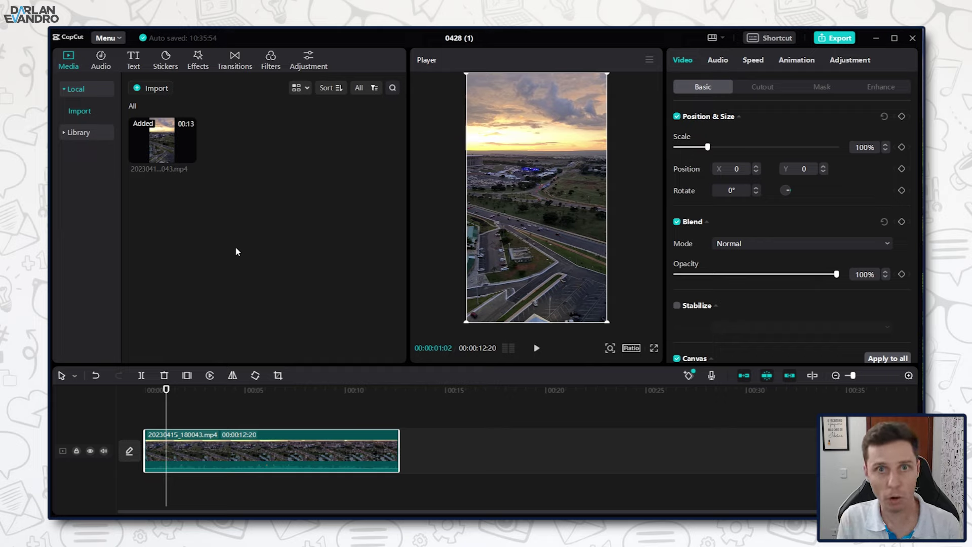
pyautogui.click(134, 58)
pyautogui.moveTo(144, 121)
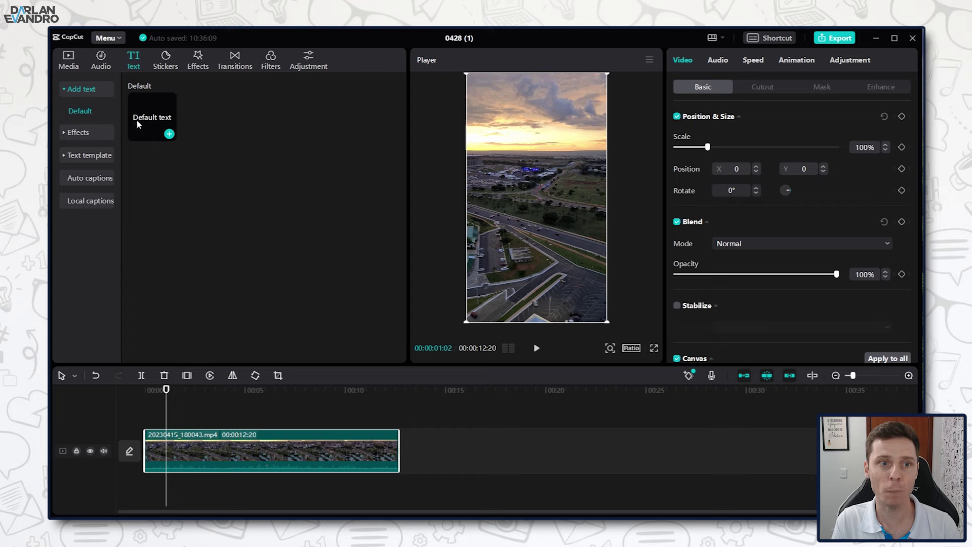
pyautogui.moveTo(150, 120); pyautogui.dragTo(151, 421)
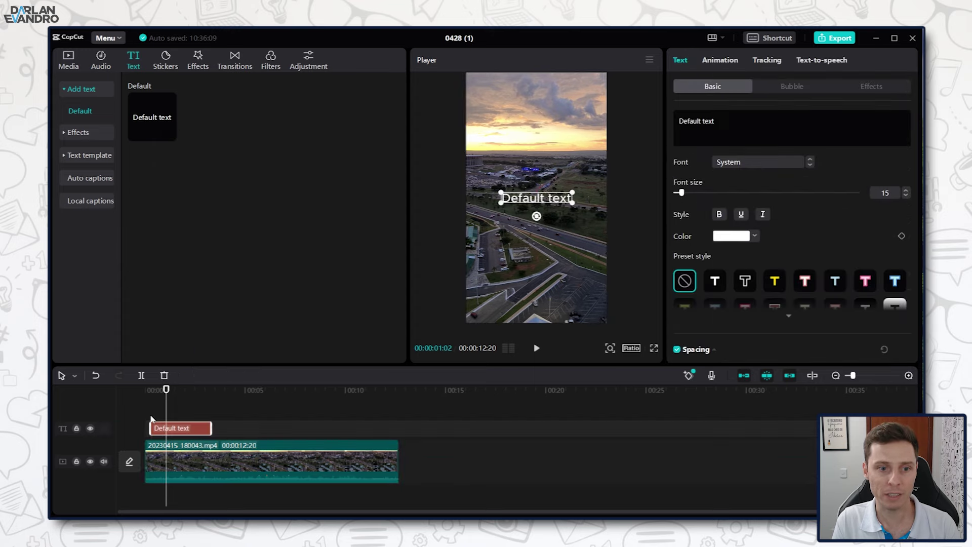
pyautogui.click(173, 391)
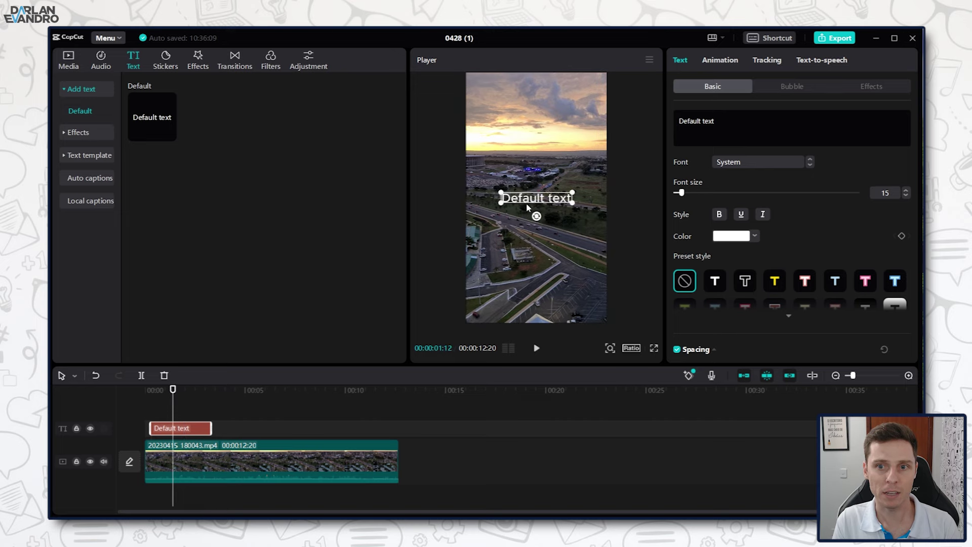
# - Extend the text clip so that it runs from the start of the timeline to about 11 seconds
pyautogui.click(293, 455)
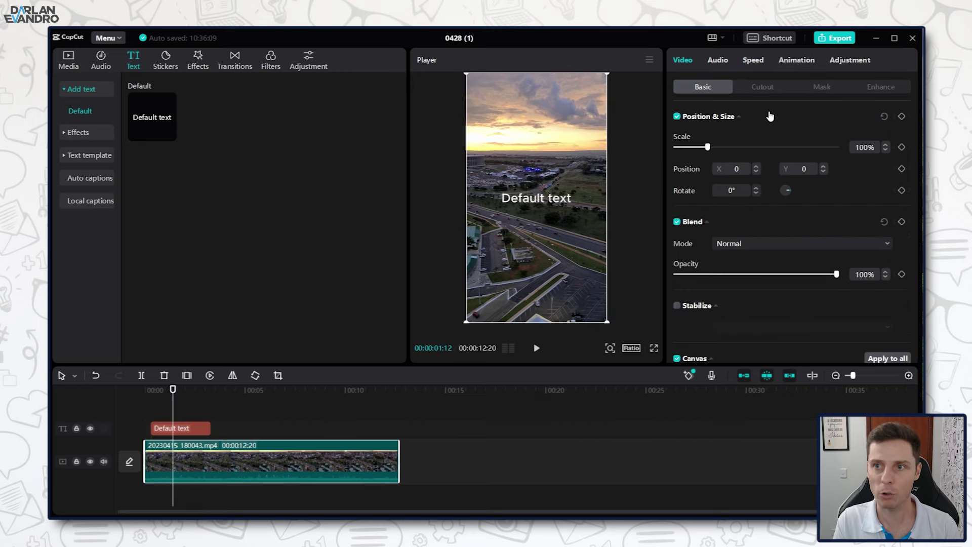
pyautogui.click(180, 390)
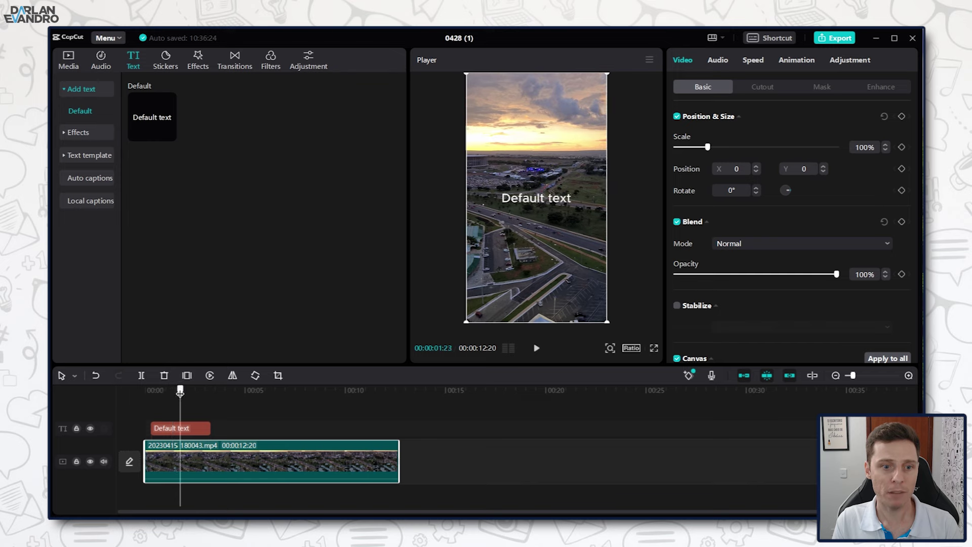
pyautogui.click(192, 429)
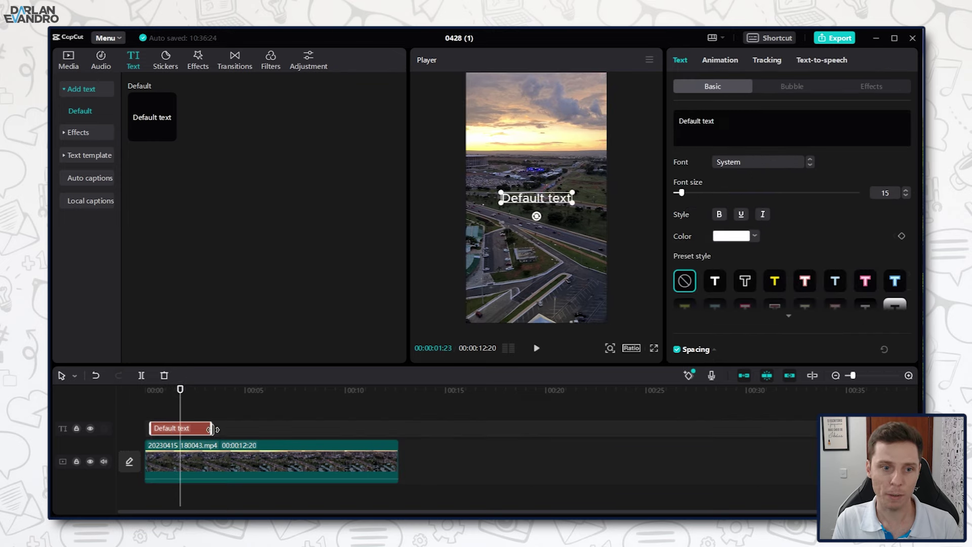
pyautogui.moveTo(211, 429); pyautogui.dragTo(378, 429)
pyautogui.moveTo(181, 391); pyautogui.dragTo(258, 391)
pyautogui.moveTo(281, 434); pyautogui.dragTo(275, 431)
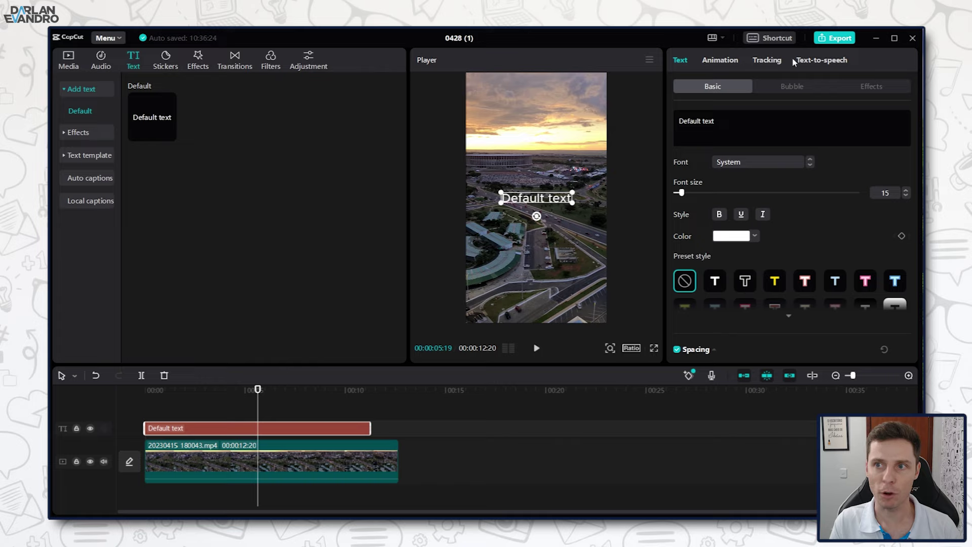
# - Replace the default text with "Esse é um vídeo que você vai se surpreender com o que aconteceu." and shift it slightly right in the preview
pyautogui.click(821, 63)
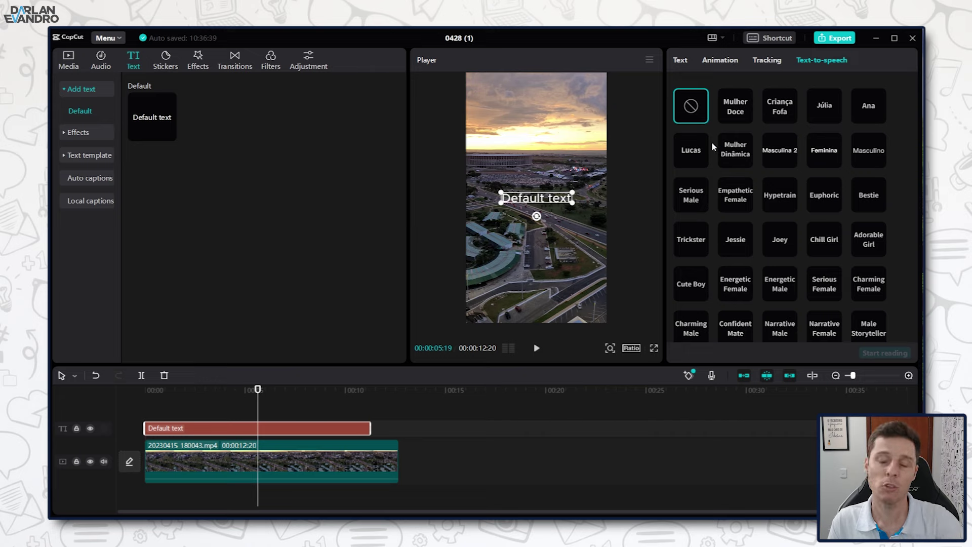
pyautogui.click(681, 61)
pyautogui.click(716, 116)
pyautogui.moveTo(716, 117); pyautogui.dragTo(671, 117)
pyautogui.hotkey('ctrl', 'a')
pyautogui.press('Right')
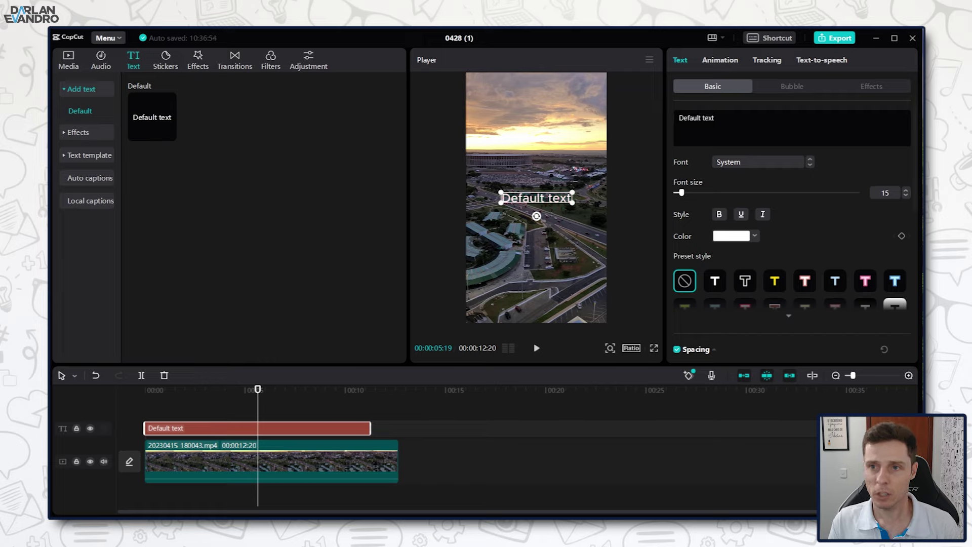
pyautogui.hotkey('ctrl', 'a')
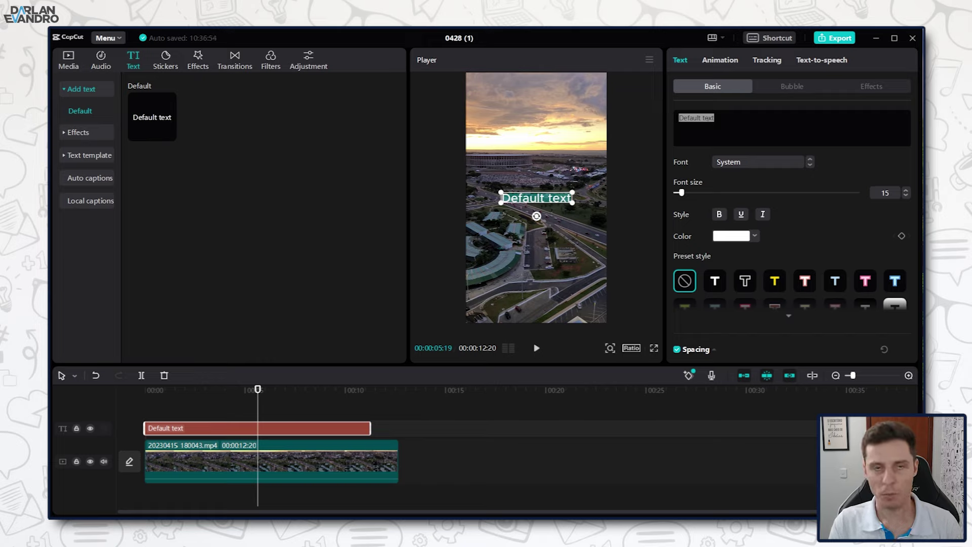
pyautogui.write('Esse é um vídeo que você vai se surpreender com o que aconteceu.')
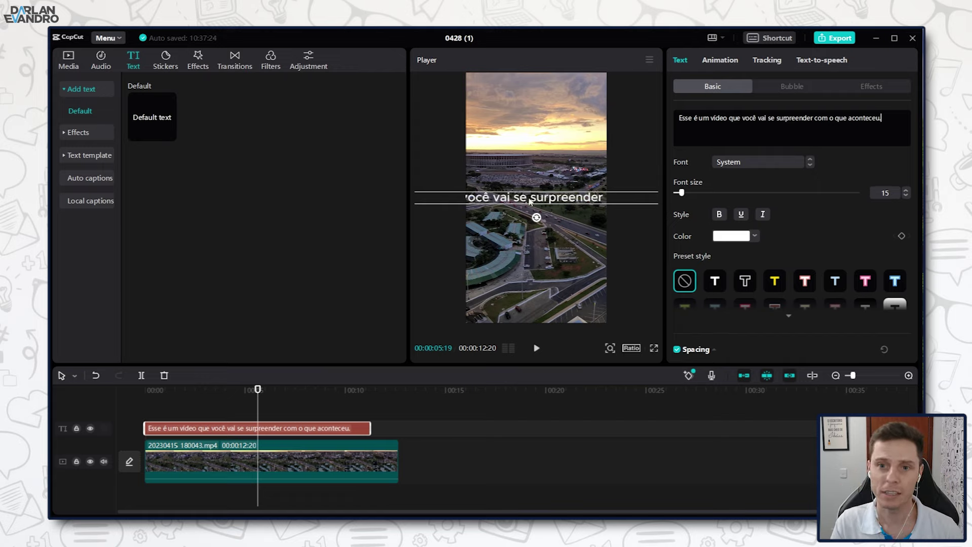
pyautogui.moveTo(514, 204); pyautogui.dragTo(530, 205)
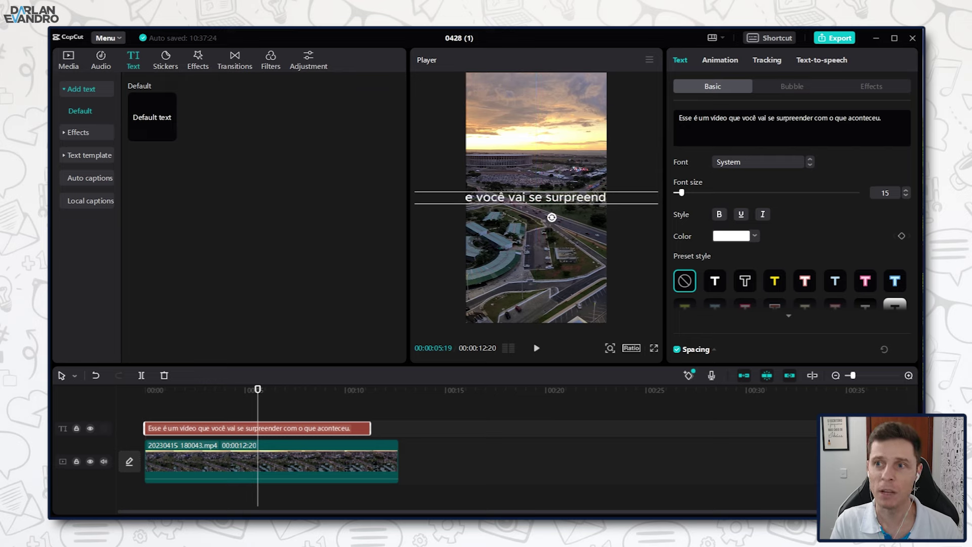
# - Browse the text-to-speech voices for the text clip and audition Mulher Doce, Júlia and Lucas
pyautogui.click(821, 61)
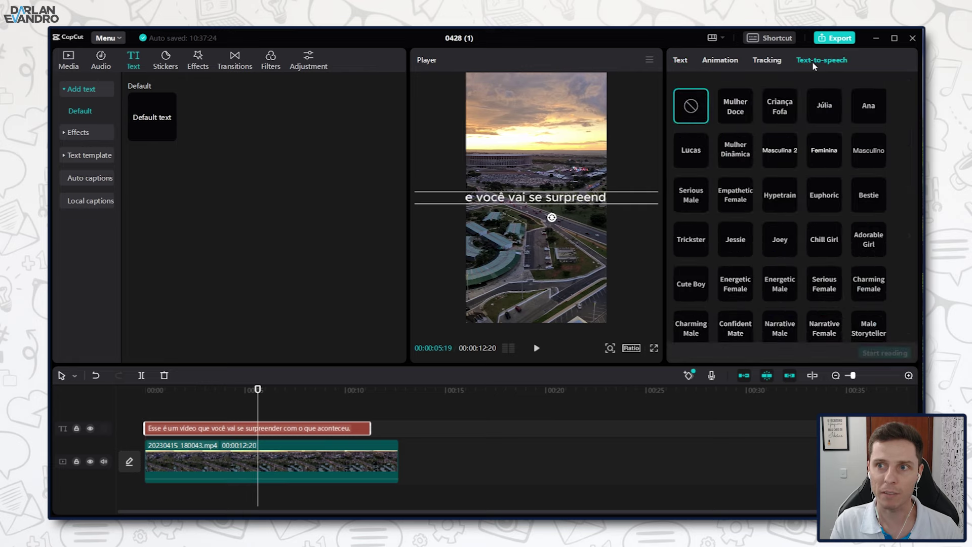
pyautogui.scroll(-3, 723, 239)
pyautogui.scroll(3, 804, 223)
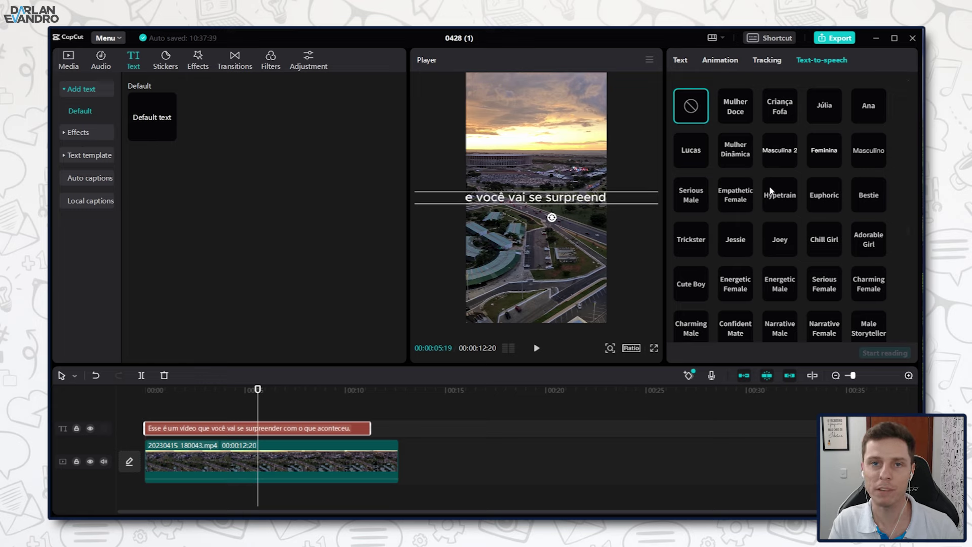
pyautogui.scroll(-2, 764, 202)
pyautogui.scroll(-3, 784, 214)
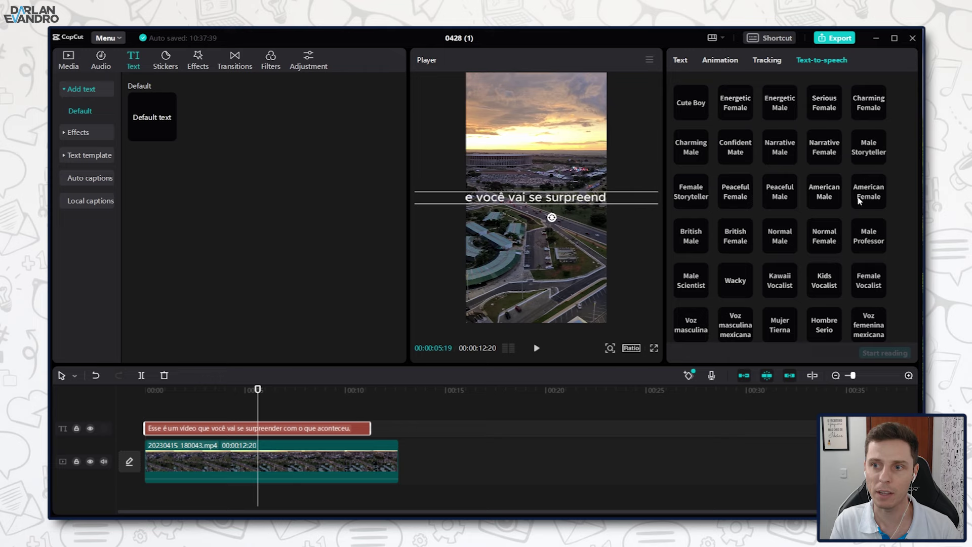
pyautogui.scroll(6, 776, 242)
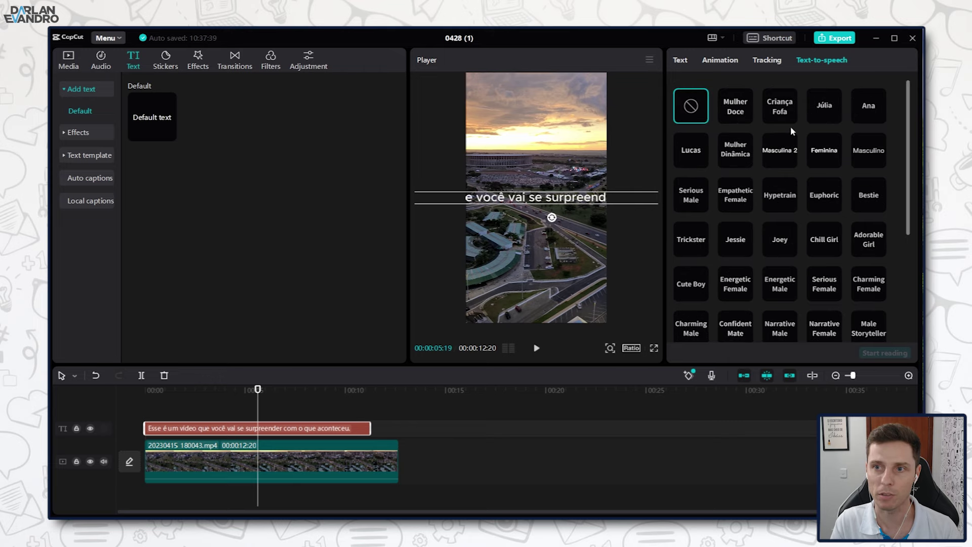
pyautogui.click(739, 110)
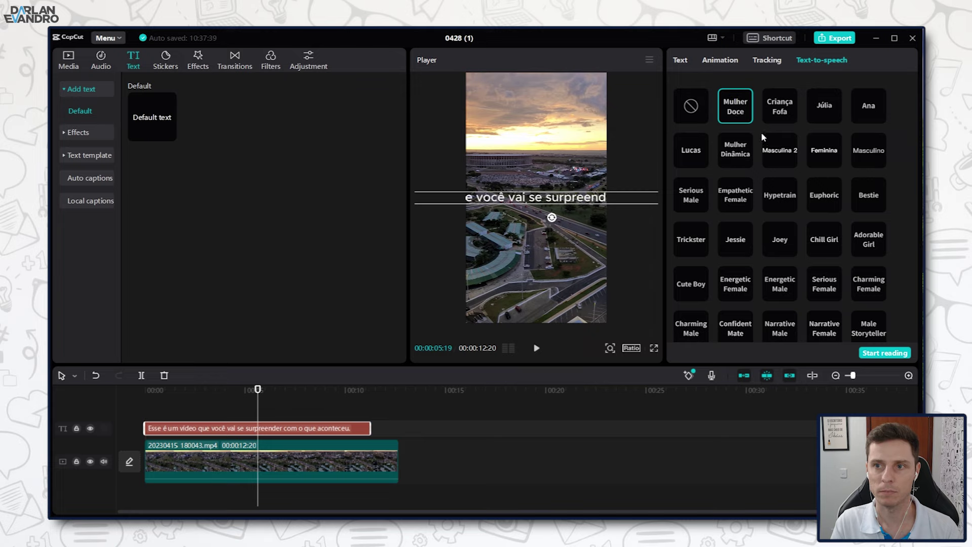
pyautogui.click(693, 106)
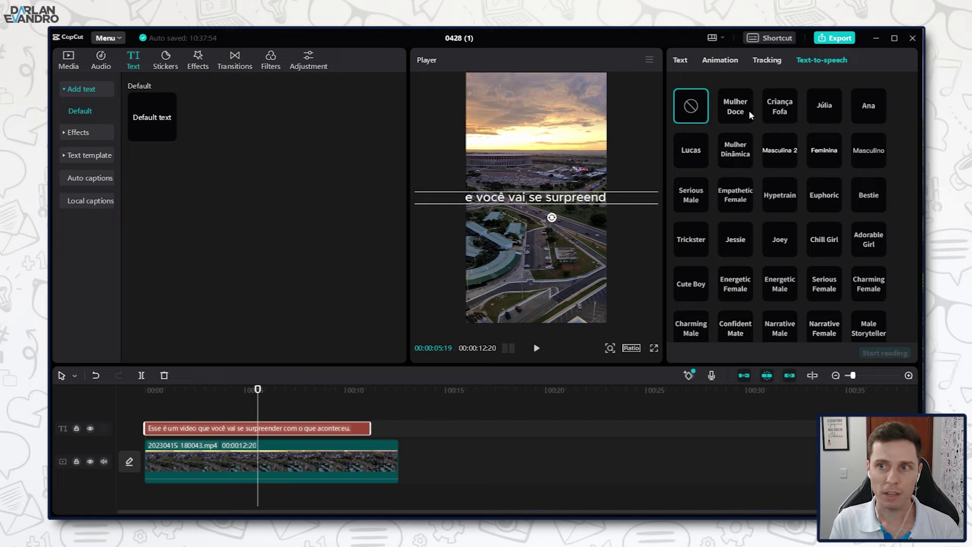
pyautogui.click(828, 109)
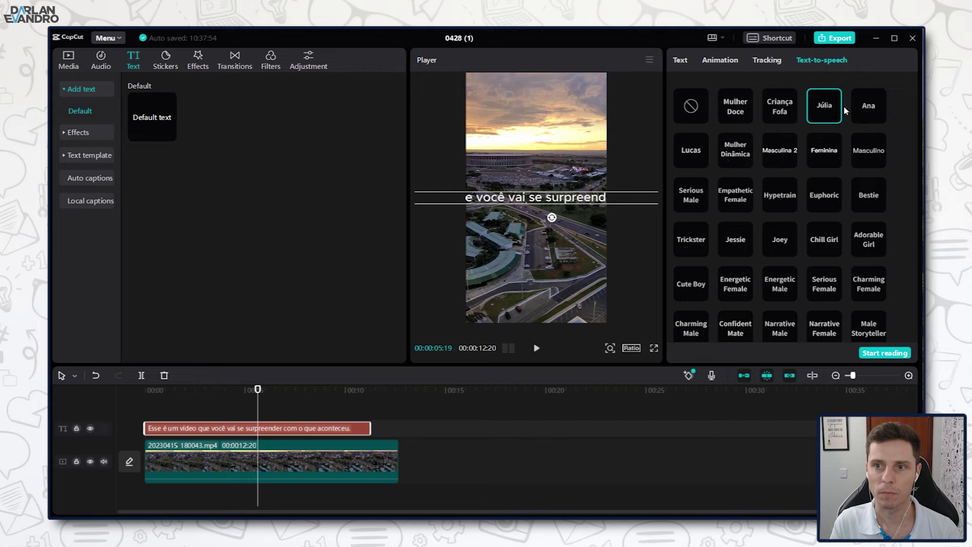
pyautogui.click(693, 152)
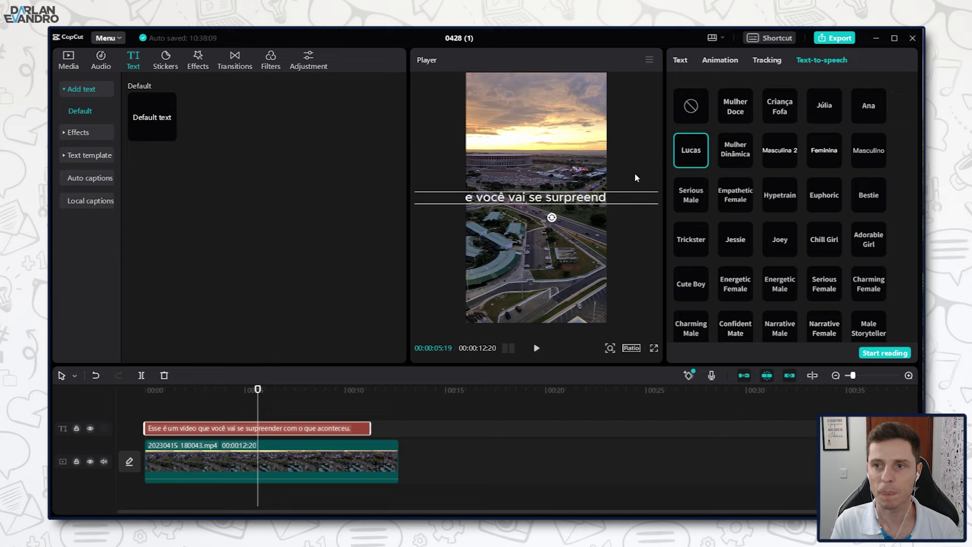
pyautogui.scroll(-4, 706, 224)
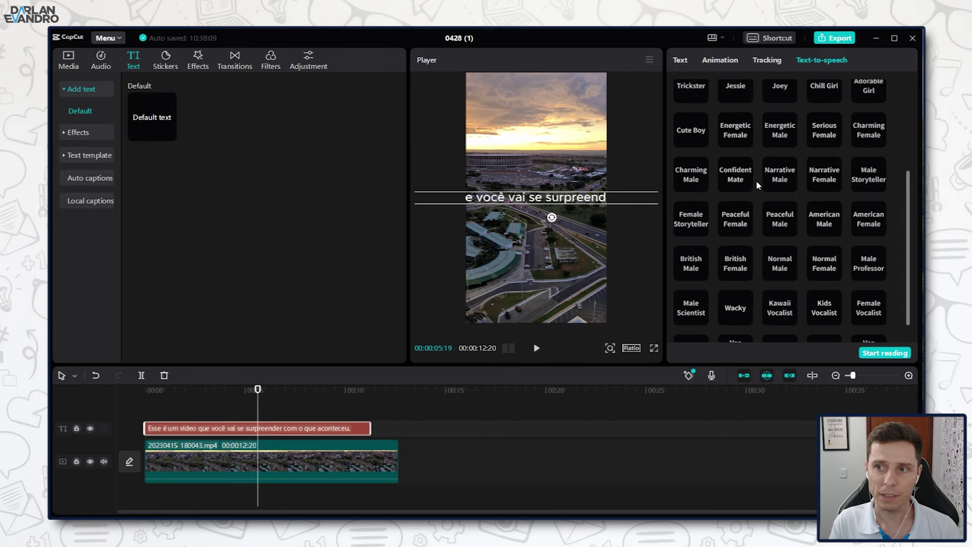
pyautogui.scroll(4, 730, 252)
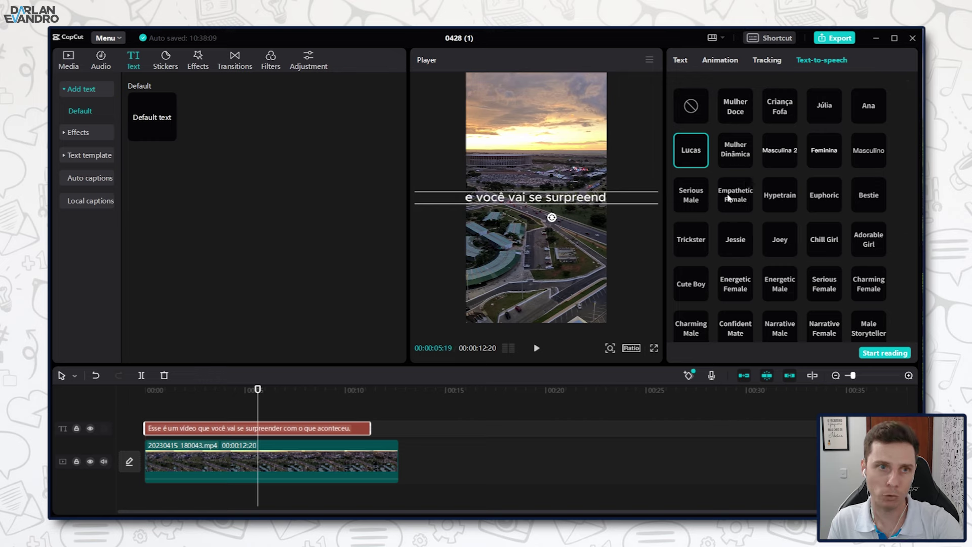
pyautogui.scroll(-4, 758, 178)
pyautogui.scroll(4, 764, 236)
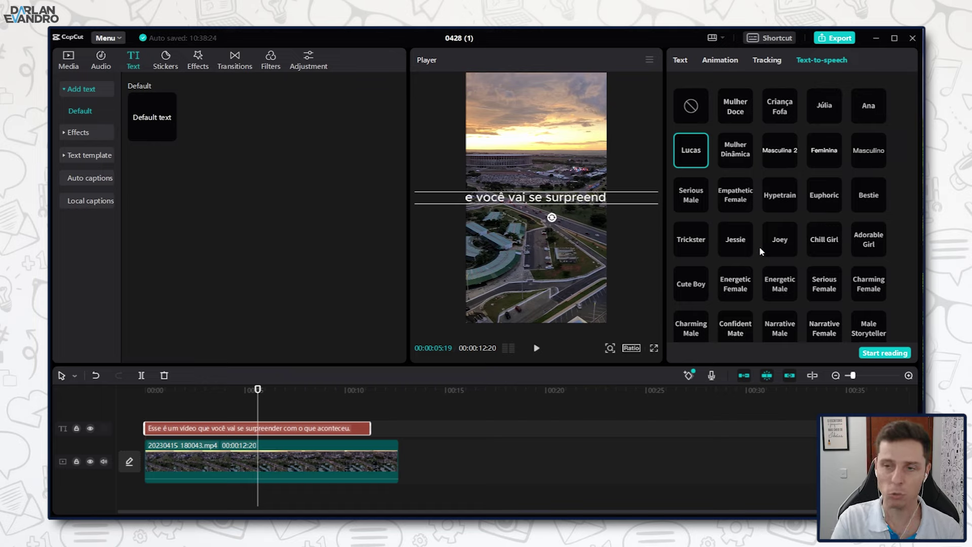
# - Generate the narration audio for the text clip with the Júlia text-to-speech voice
pyautogui.click(826, 108)
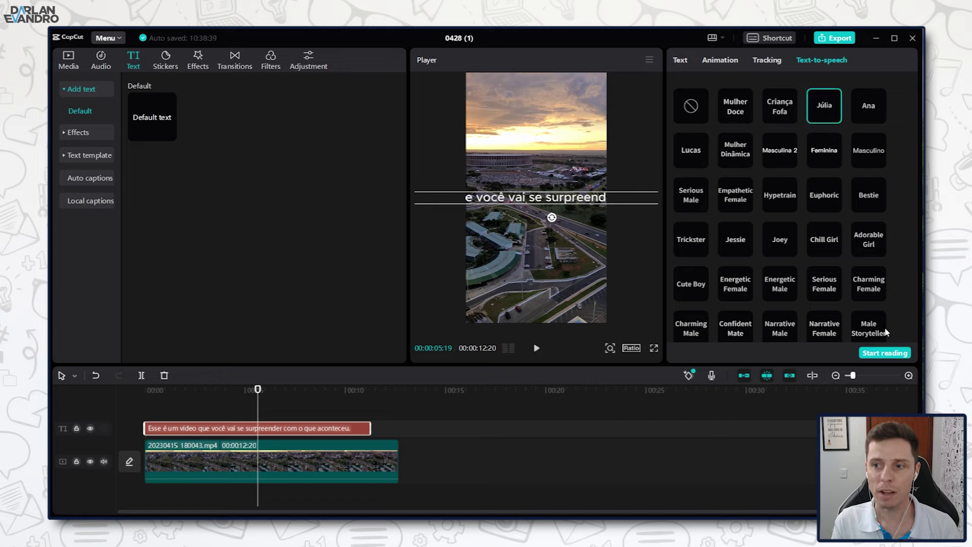
pyautogui.click(870, 354)
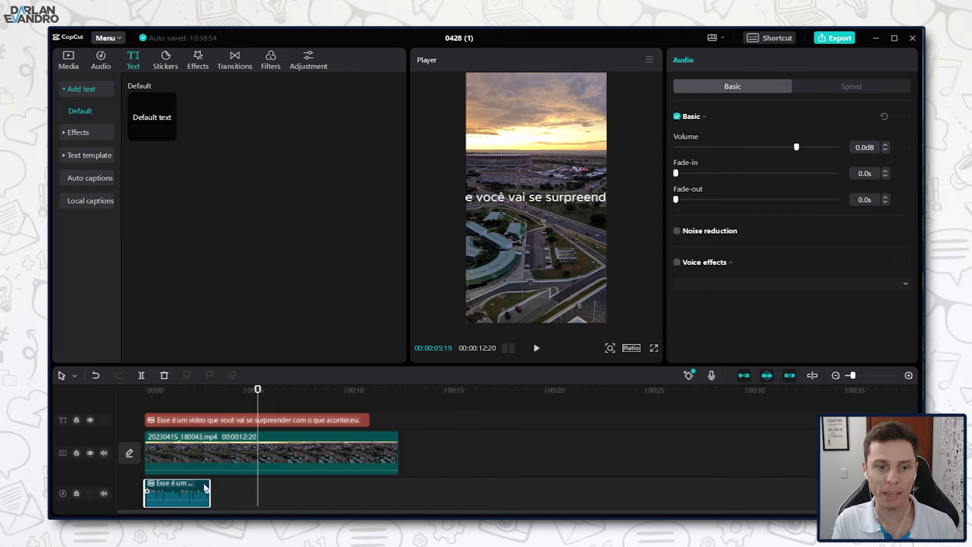
pyautogui.moveTo(204, 488); pyautogui.dragTo(180, 490)
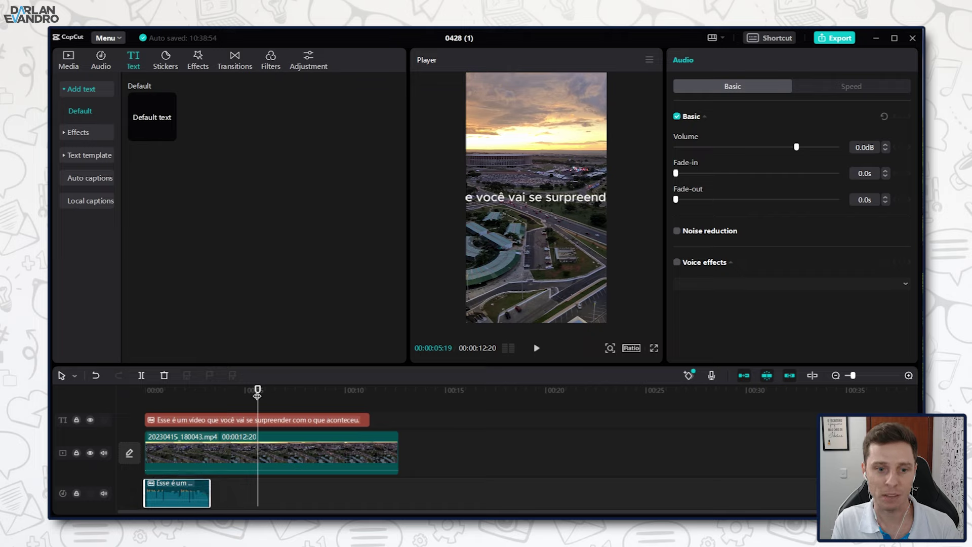
# - Move the text clip beyond the end of the video, to about 16 seconds, and play the narration from the start
pyautogui.moveTo(258, 389); pyautogui.dragTo(144, 395)
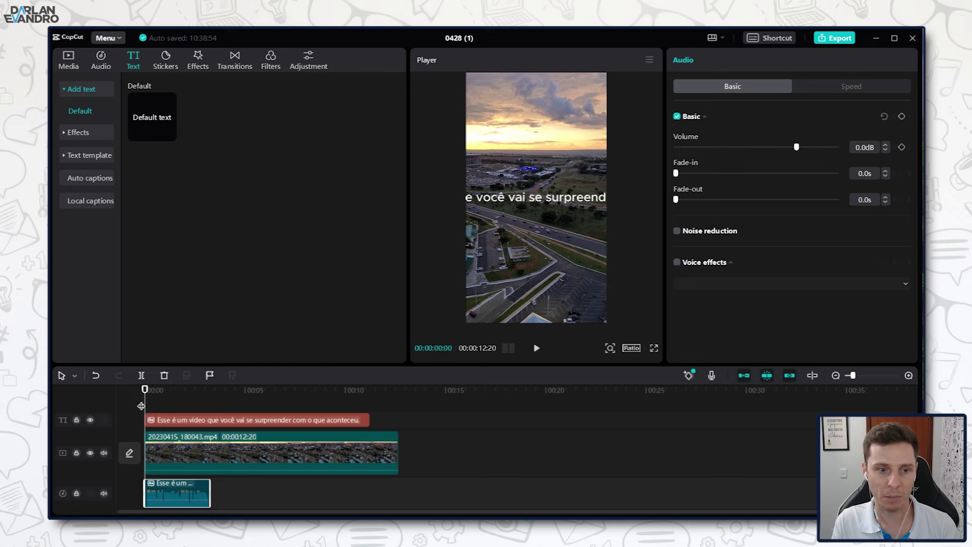
pyautogui.click(297, 421)
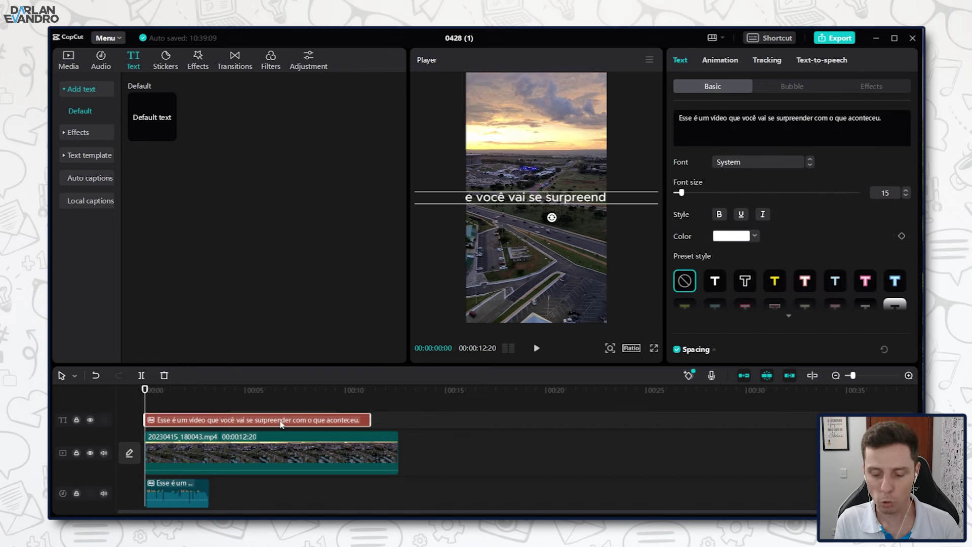
pyautogui.moveTo(282, 424); pyautogui.dragTo(602, 425)
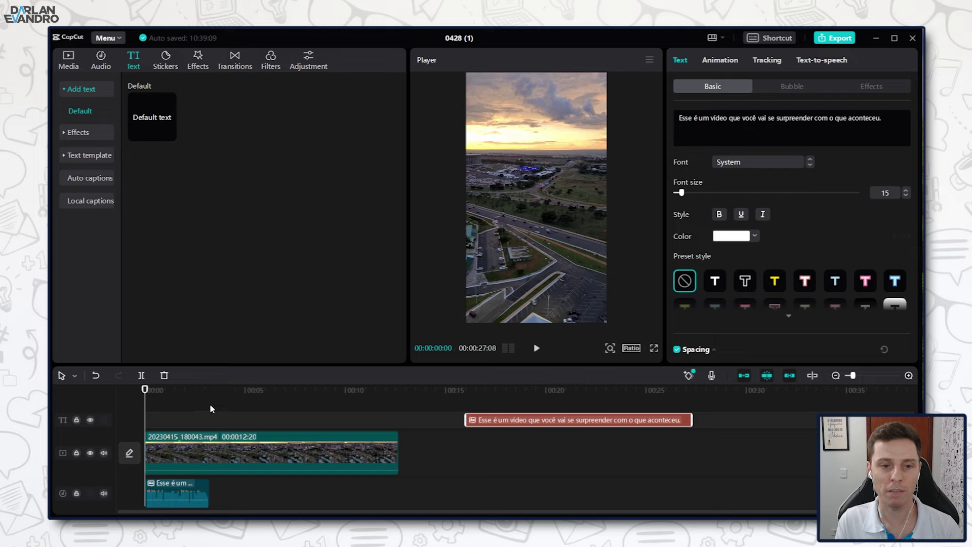
pyautogui.press('space')
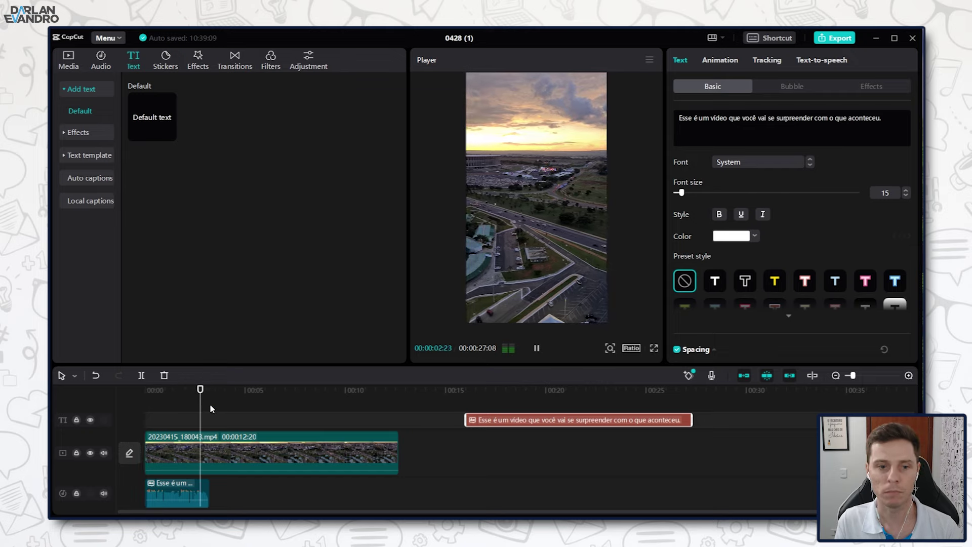
pyautogui.click(243, 454)
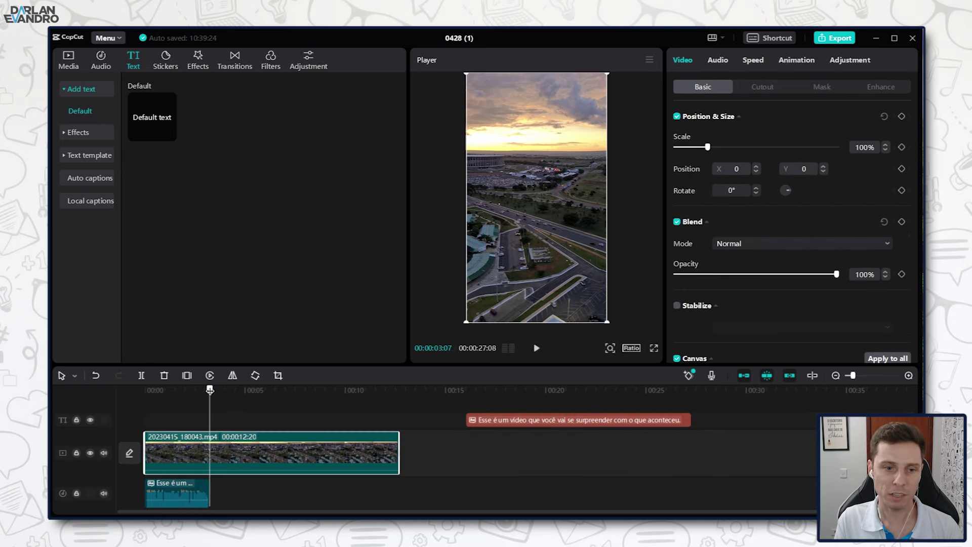
# - Add a second default text clip above the video and replace its text with "Durante nosso passeio aconteceu algo incrível."
pyautogui.moveTo(211, 391); pyautogui.dragTo(220, 394)
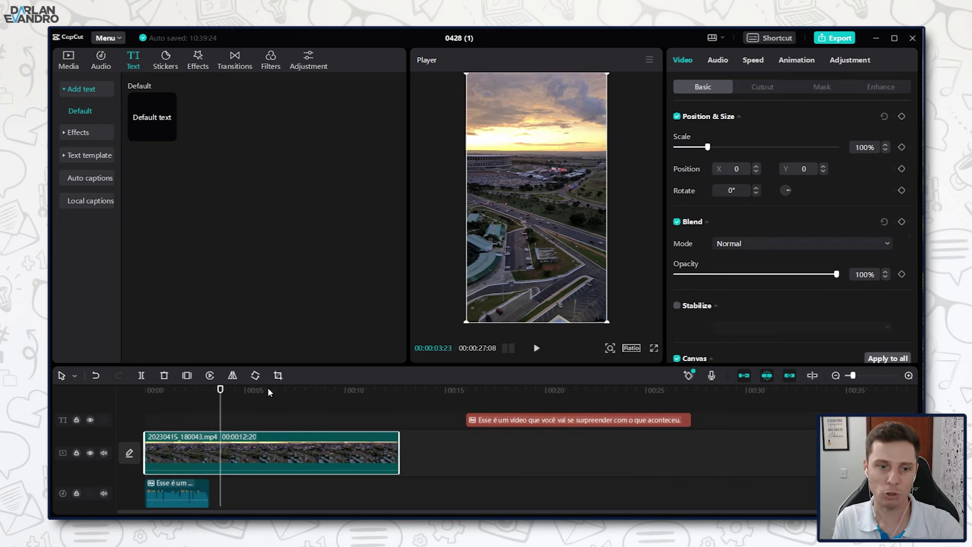
pyautogui.moveTo(147, 125)
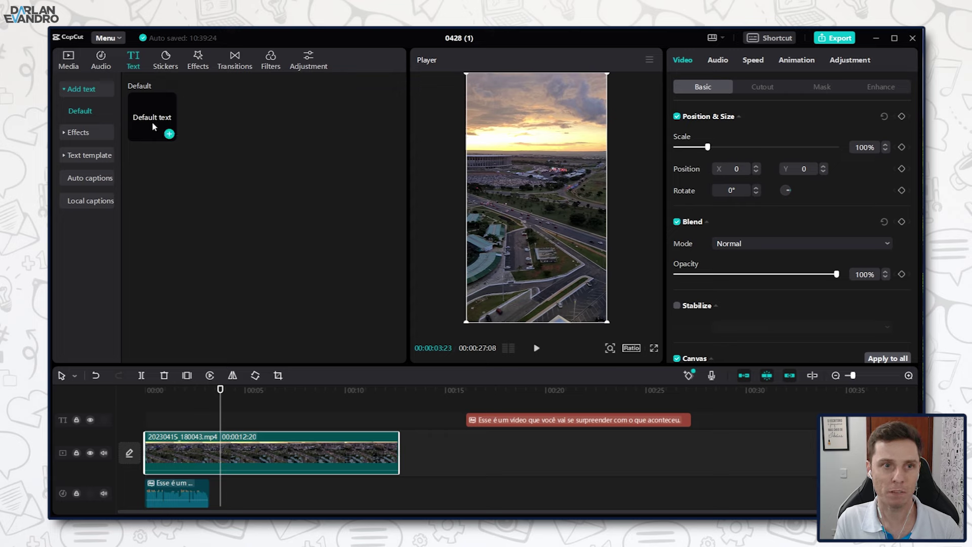
pyautogui.click(148, 121)
pyautogui.moveTo(148, 121); pyautogui.dragTo(358, 431)
pyautogui.click(254, 431)
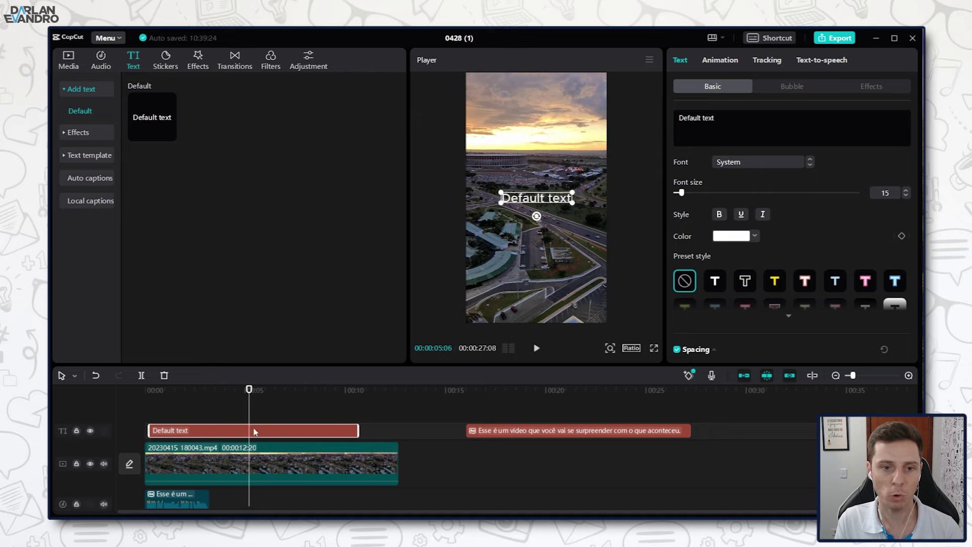
pyautogui.write('Durante nosso passeio aconteceu algo incrível.')
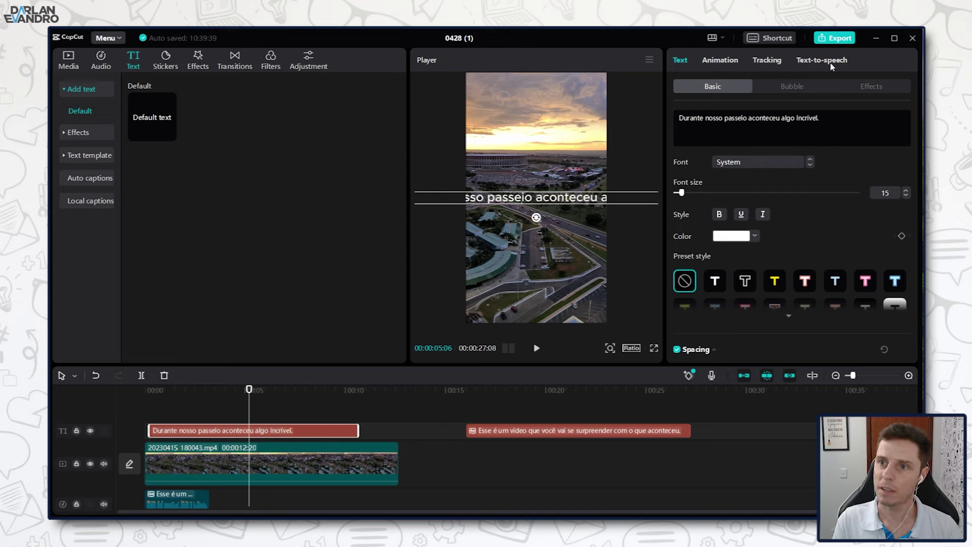
# - Generate the narration audio for the new text clip with the Júlia text-to-speech voice
pyautogui.click(830, 62)
pyautogui.click(824, 106)
pyautogui.click(883, 354)
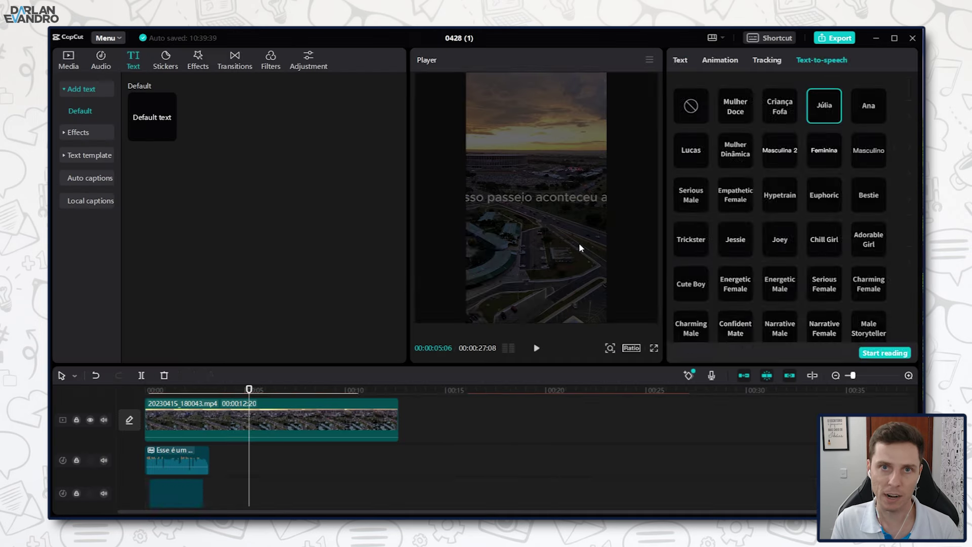
# - Move the second narration clip onto the first narration's audio track, starting at about 4 seconds
pyautogui.click(182, 492)
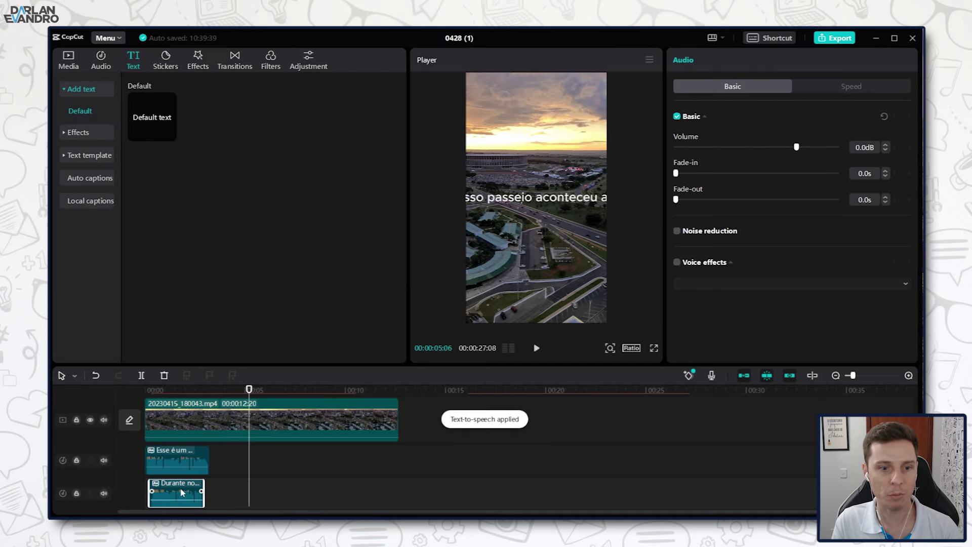
pyautogui.moveTo(187, 488); pyautogui.dragTo(263, 461)
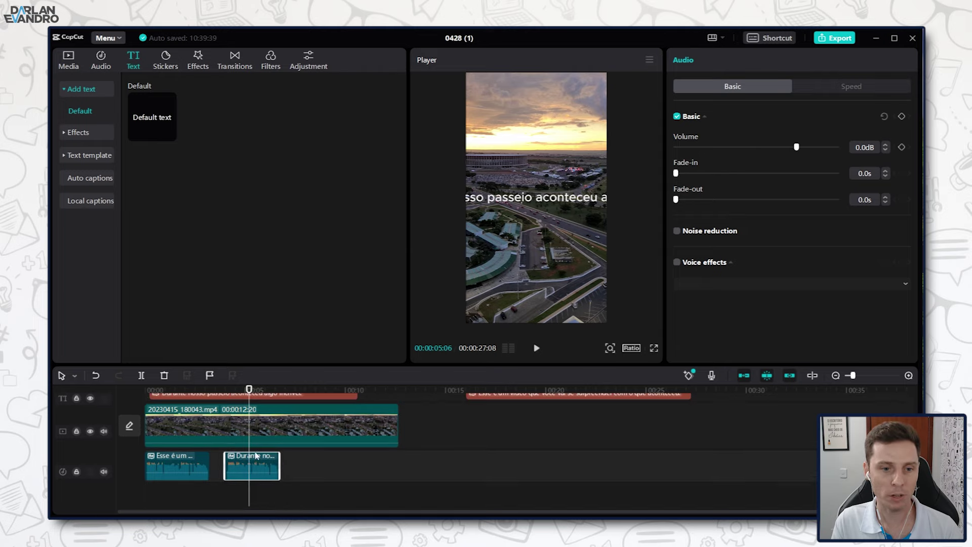
pyautogui.click(251, 389)
pyautogui.moveTo(251, 390)
pyautogui.mouseDown()
pyautogui.moveTo(197, 389)
pyautogui.moveTo(247, 390)
pyautogui.mouseUp()
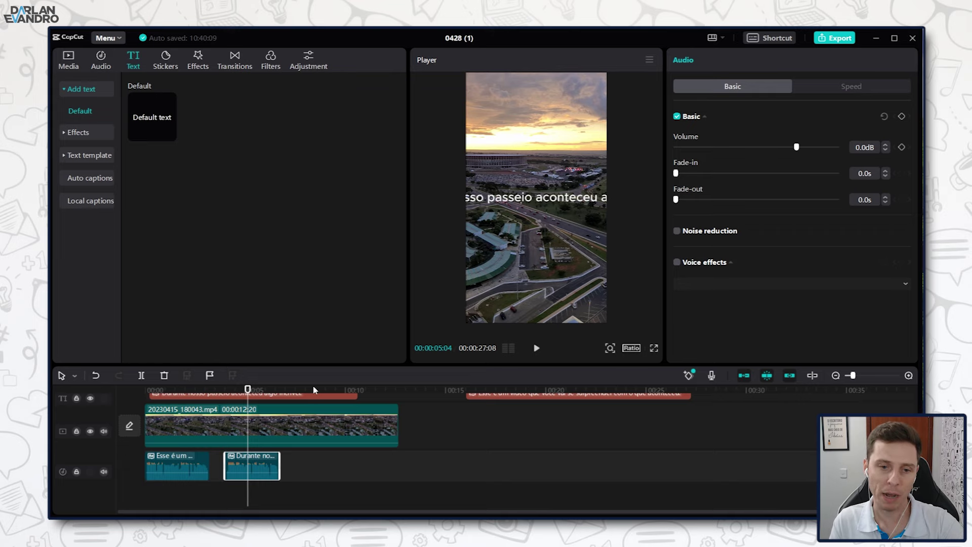
# - Move the "Durante nosso passeio" text clip beyond the end of the video, to about 25 seconds
pyautogui.scroll(2, 306, 400)
pyautogui.moveTo(299, 430); pyautogui.dragTo(743, 455)
pyautogui.click(454, 405)
pyautogui.moveTo(263, 386); pyautogui.dragTo(251, 387)
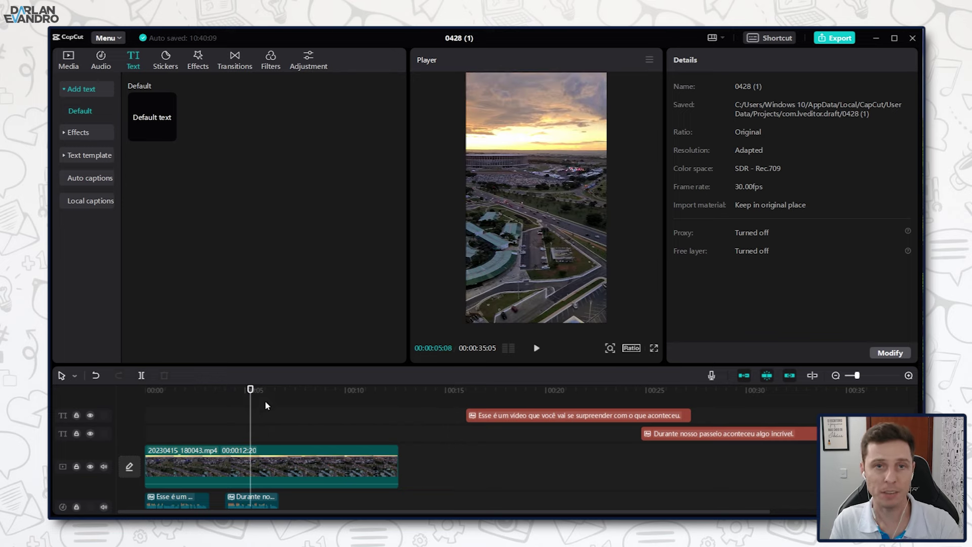
# - Enable voice effects on the second narration clip and look through its effect list and speed options, keeping the effect at None
pyautogui.scroll(-2, 267, 405)
pyautogui.click(262, 472)
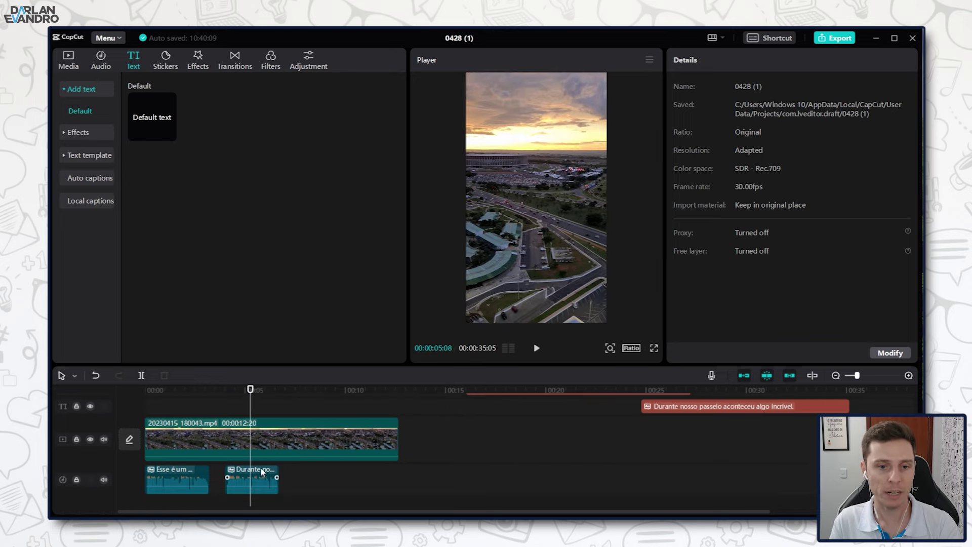
pyautogui.click(263, 472)
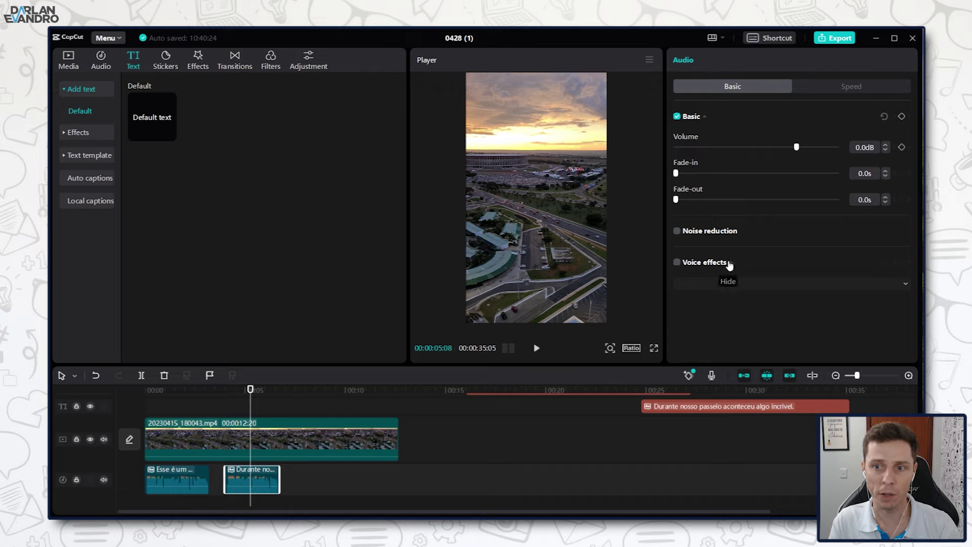
pyautogui.click(677, 263)
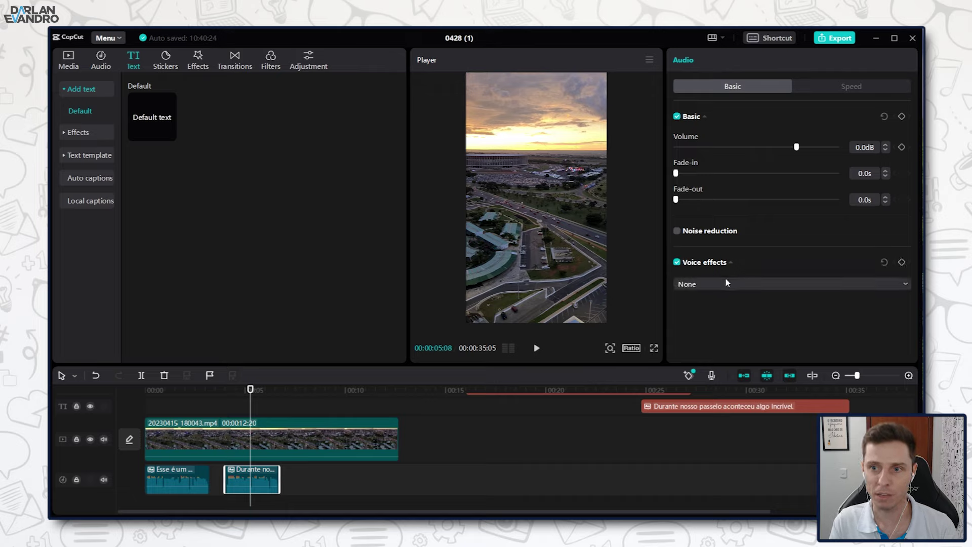
pyautogui.click(723, 284)
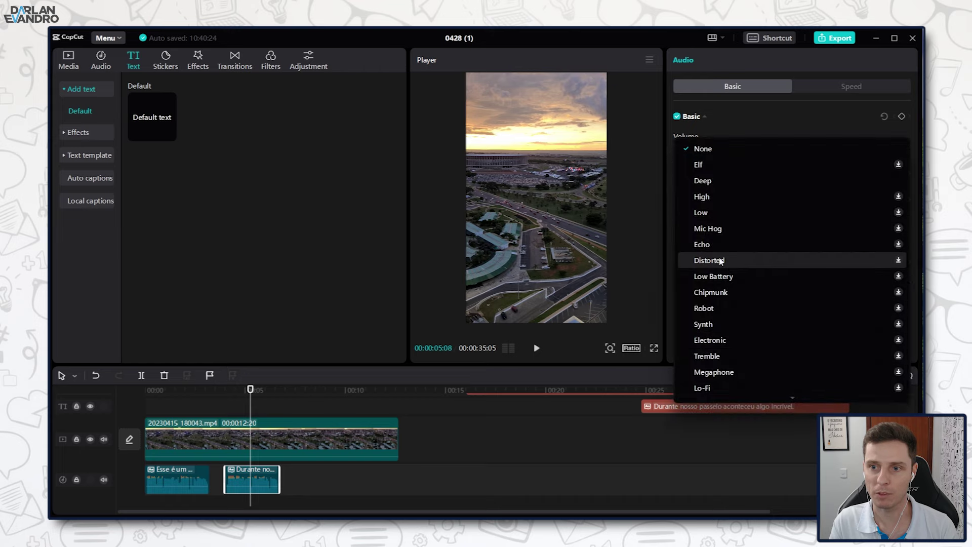
pyautogui.click(729, 123)
pyautogui.click(842, 84)
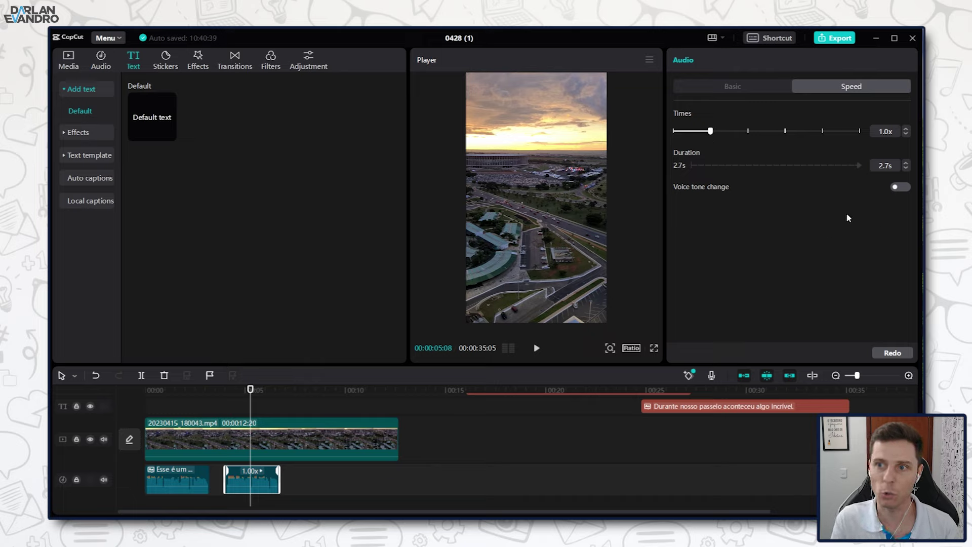
pyautogui.click(722, 87)
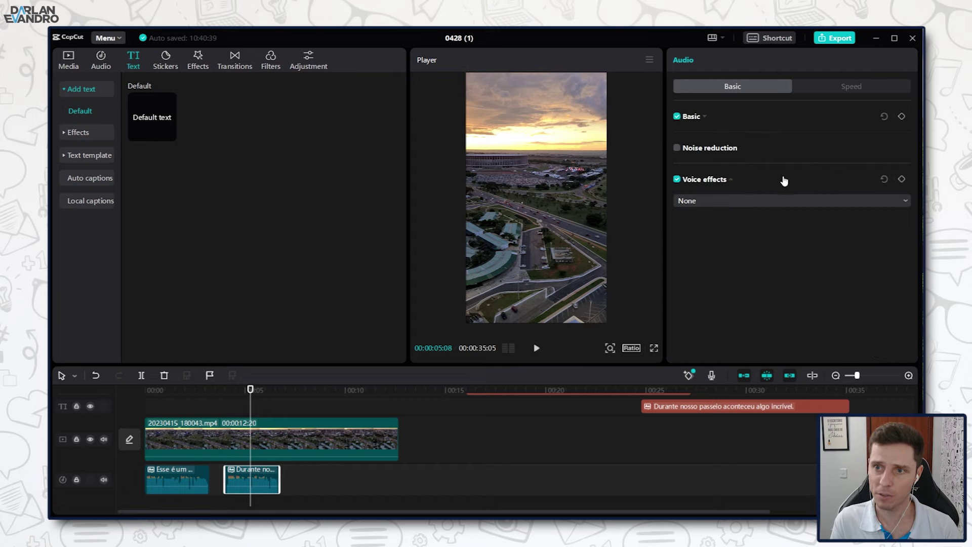
# - Split the video clip at about 9 seconds
pyautogui.click(248, 394)
pyautogui.moveTo(248, 394); pyautogui.dragTo(167, 410)
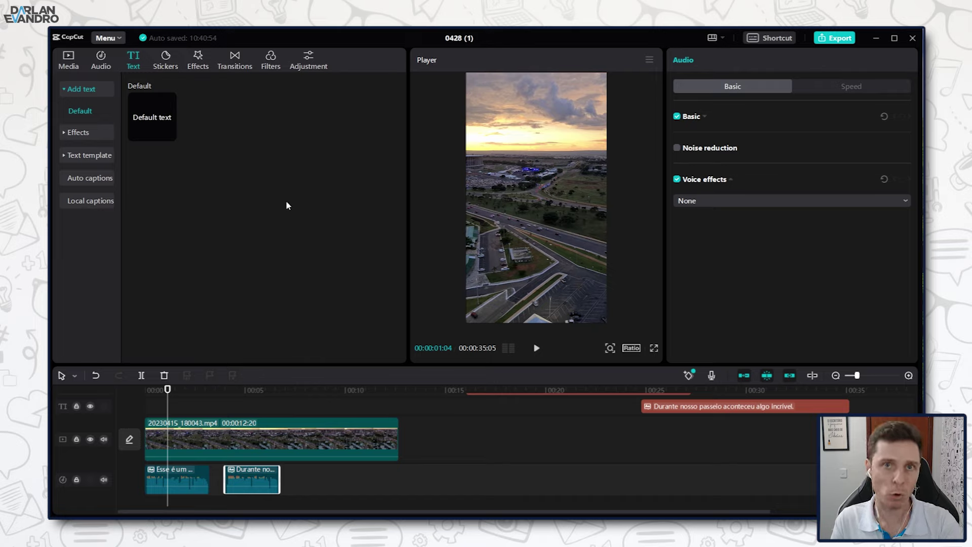
pyautogui.click(69, 59)
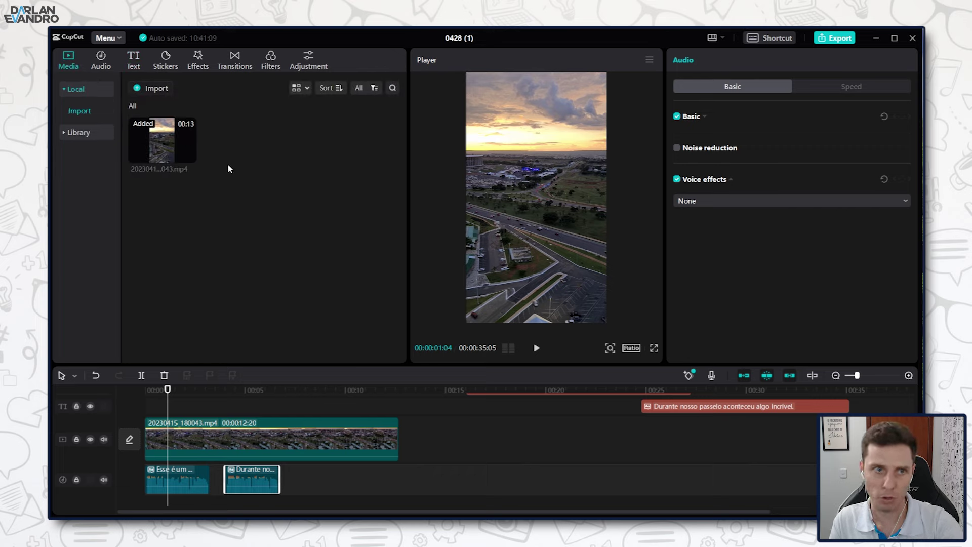
pyautogui.moveTo(193, 390); pyautogui.dragTo(327, 405)
pyautogui.click(346, 426)
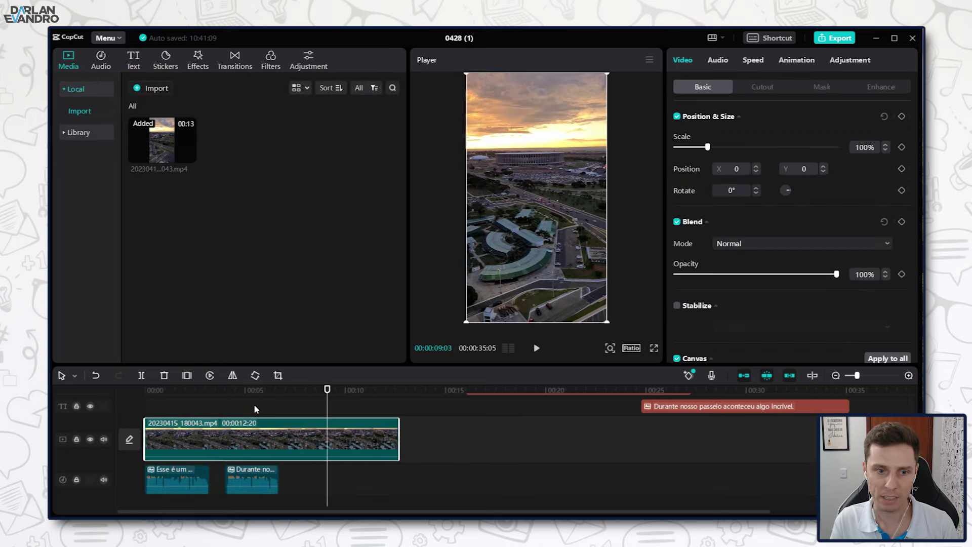
pyautogui.hotkey('ctrl', 'b')
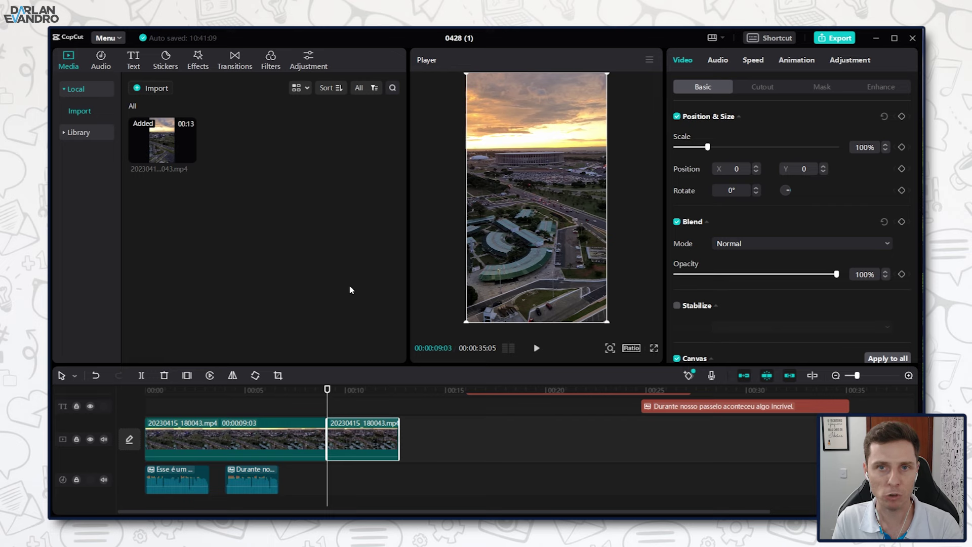
# - Browse the available video transitions, including the Camera, Overlay and Trending categories
pyautogui.click(233, 58)
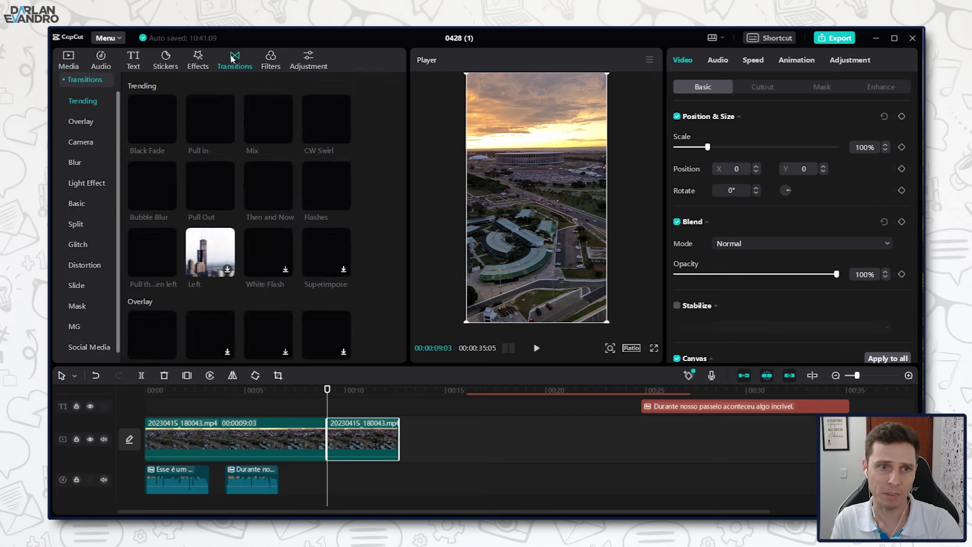
pyautogui.click(81, 143)
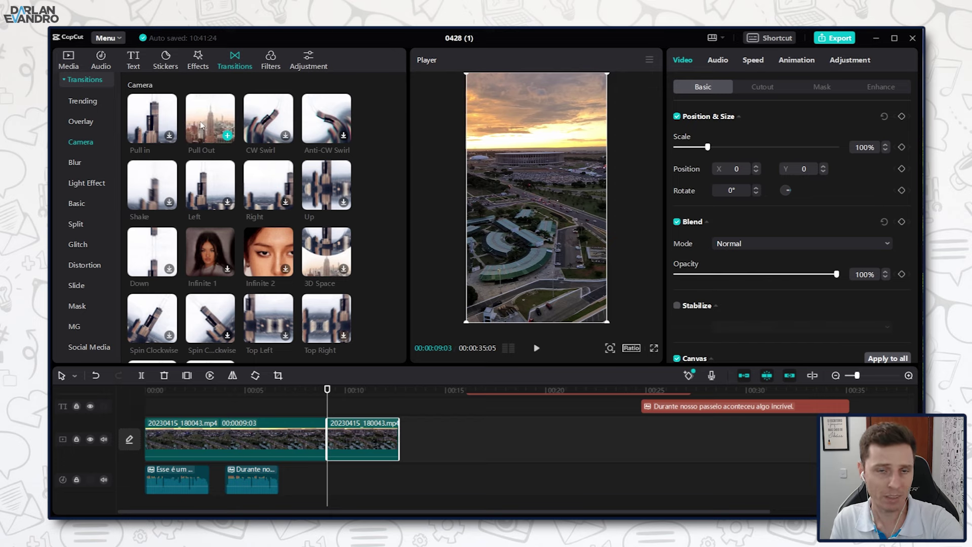
pyautogui.scroll(2, 361, 319)
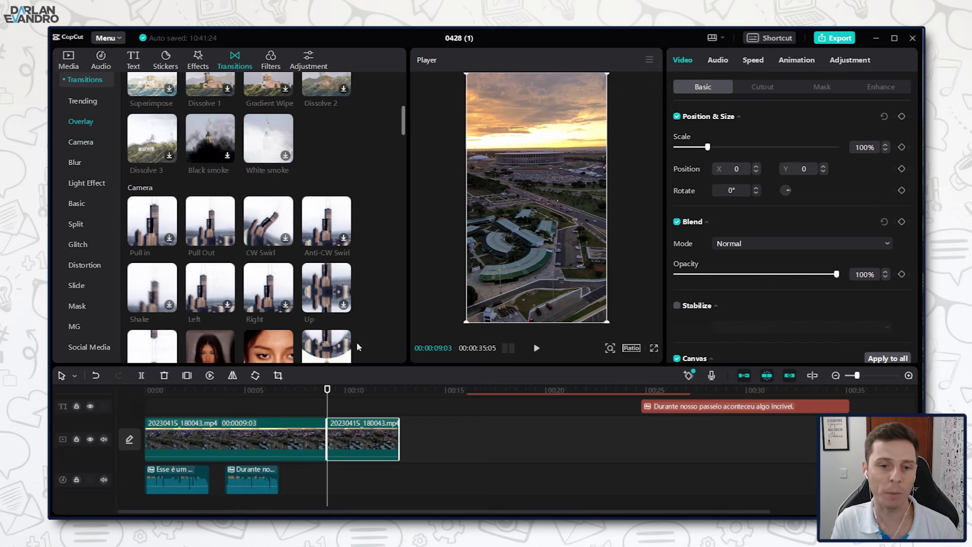
pyautogui.scroll(4, 354, 284)
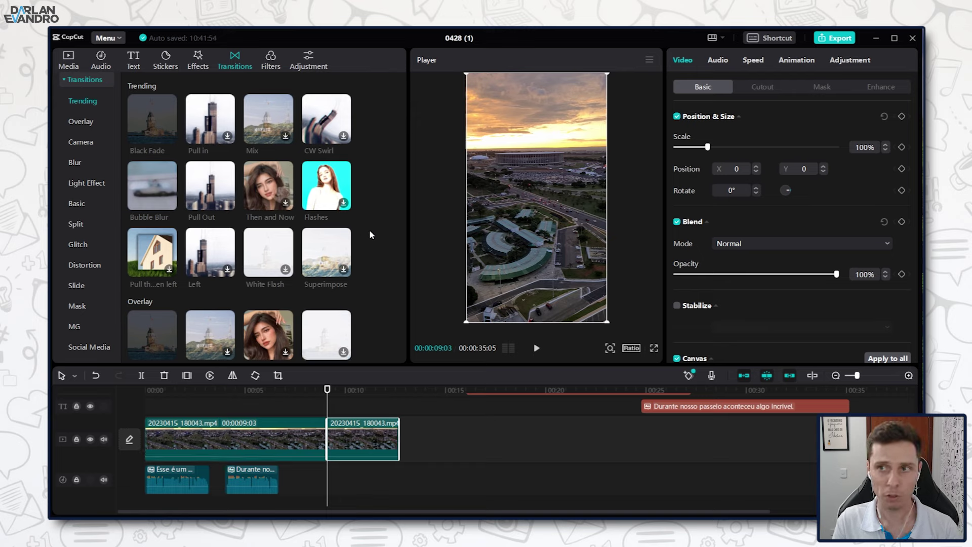
# - Open the export settings, try the video and audio export options, and leave only the audio export enabled
pyautogui.click(842, 40)
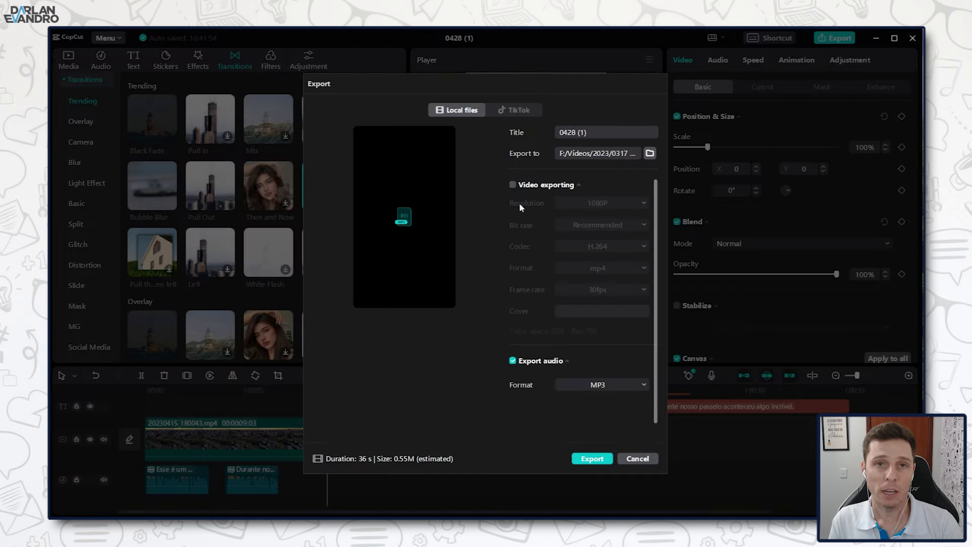
pyautogui.click(513, 185)
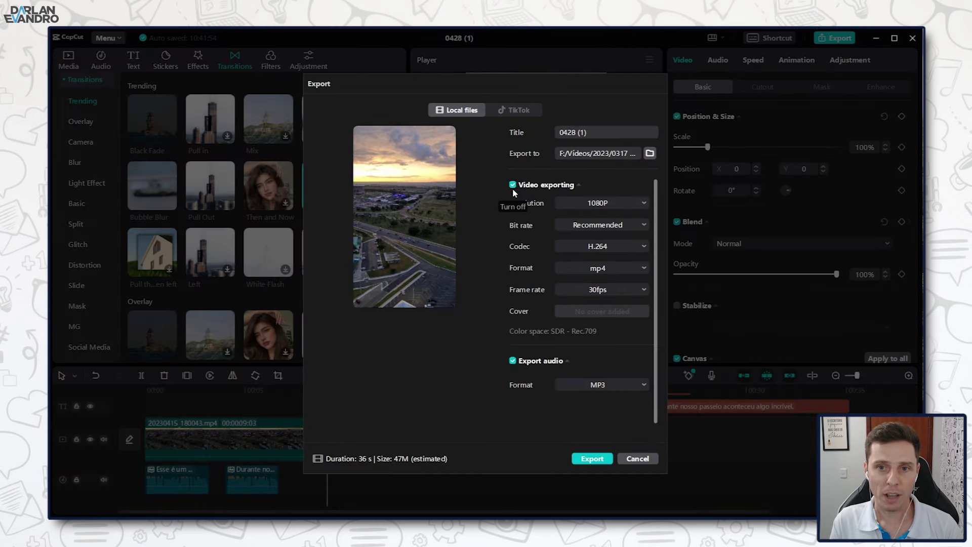
pyautogui.click(513, 361)
pyautogui.click(513, 362)
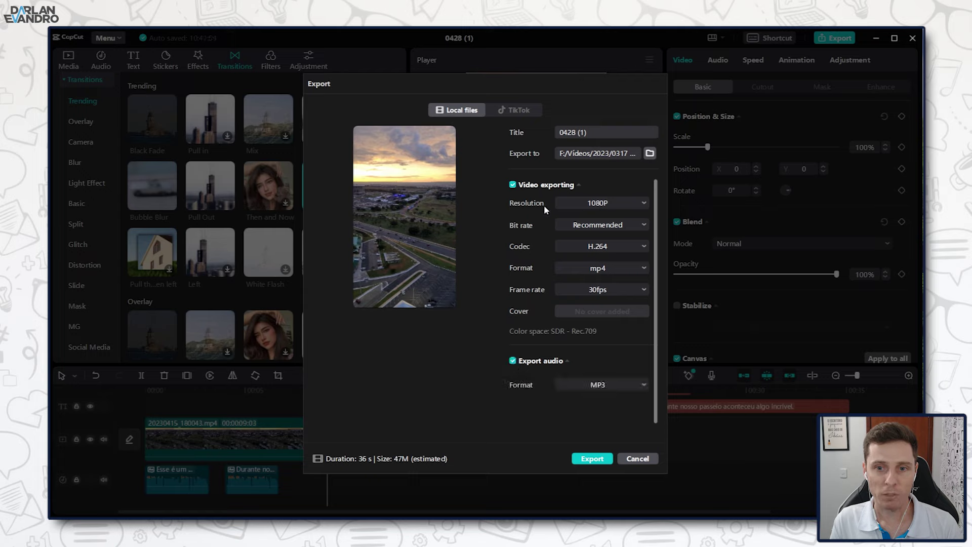
pyautogui.click(542, 187)
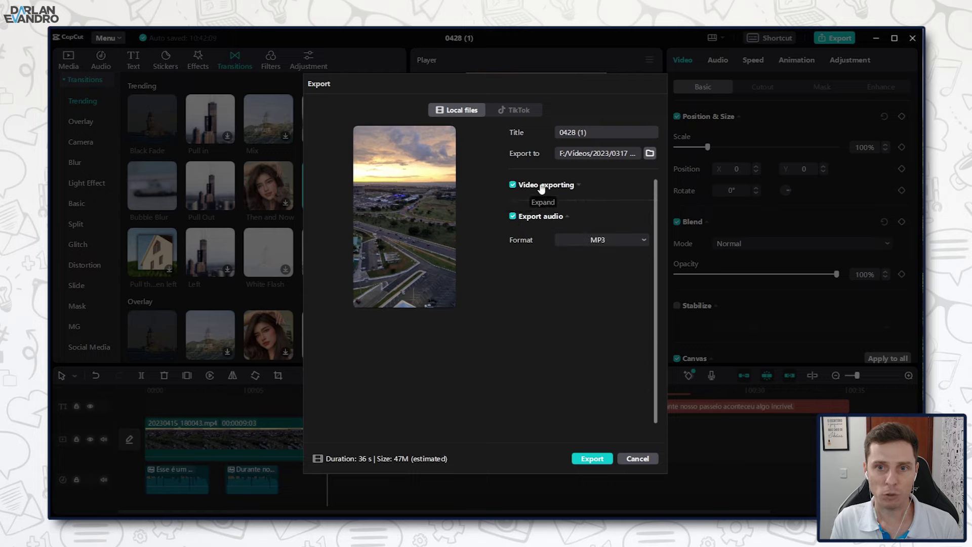
pyautogui.click(513, 186)
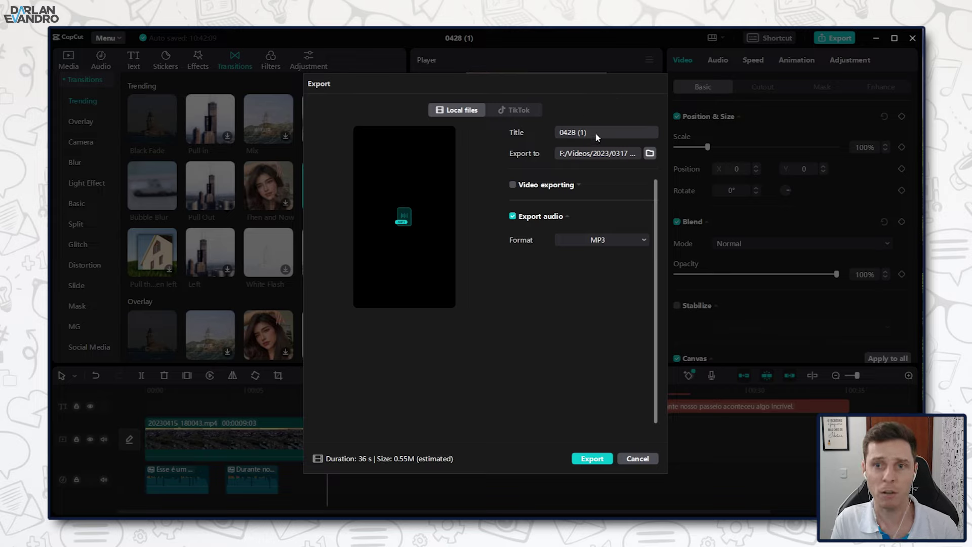
# - Review the export title, the destination folder and the available audio formats
pyautogui.moveTo(591, 132); pyautogui.dragTo(551, 129)
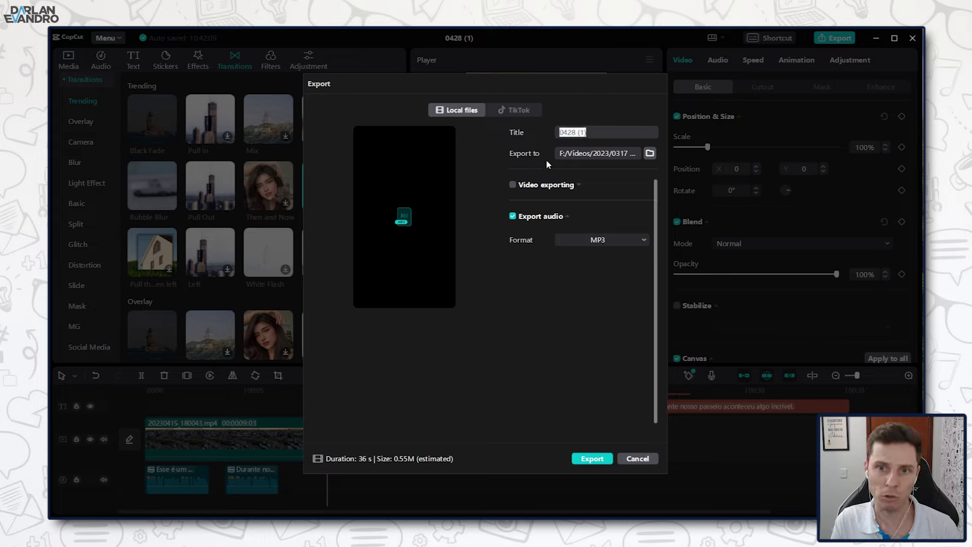
pyautogui.click(608, 158)
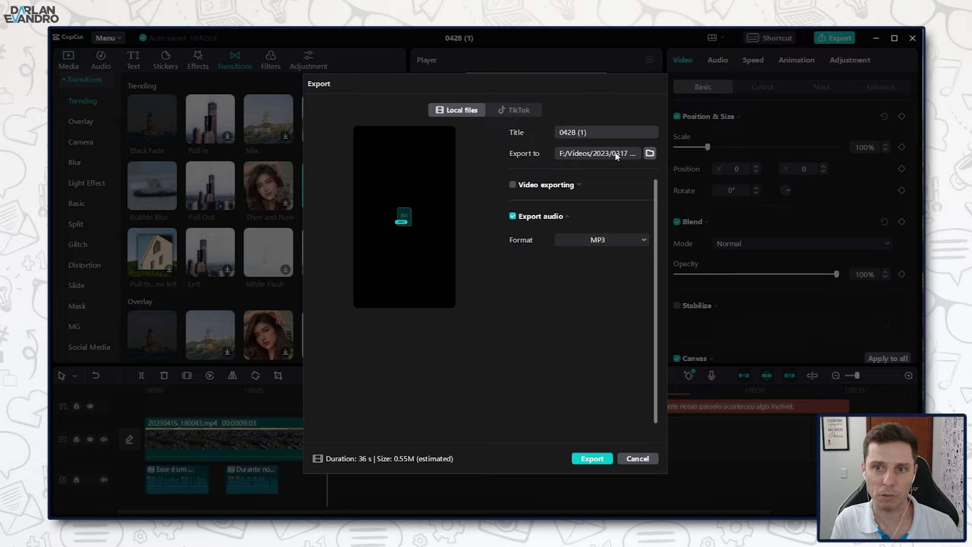
pyautogui.click(624, 240)
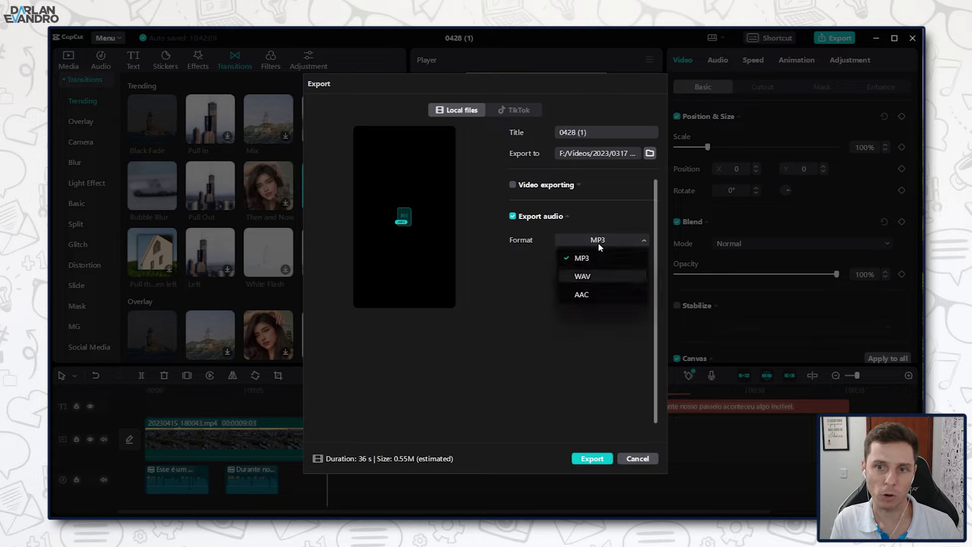
pyautogui.click(543, 332)
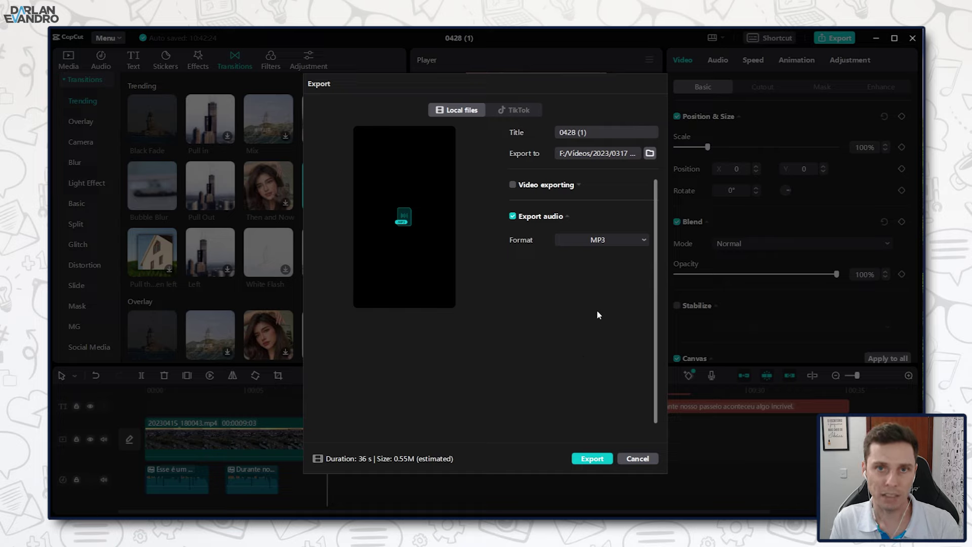
# - Enable video exporting and turn off the separate audio export
pyautogui.click(513, 186)
pyautogui.click(512, 360)
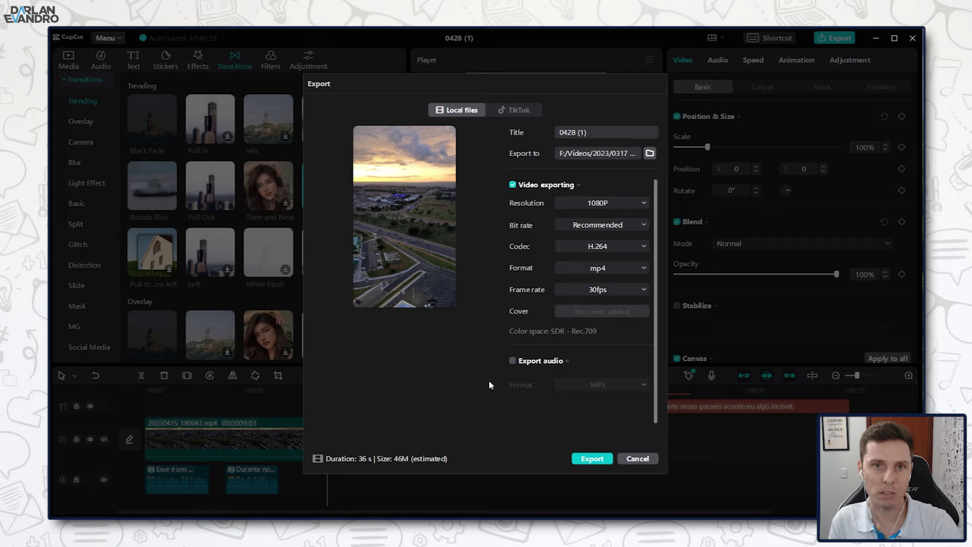
pyautogui.moveTo(414, 228)
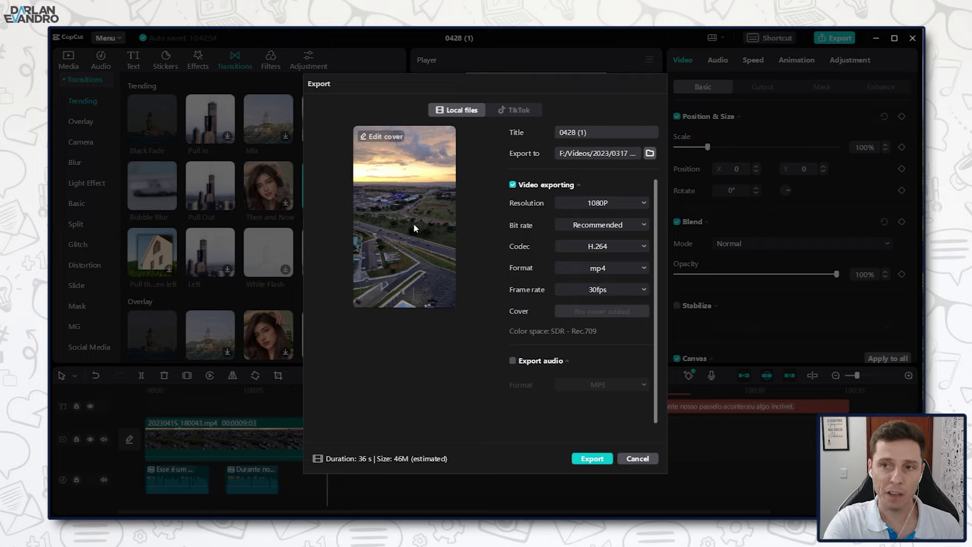